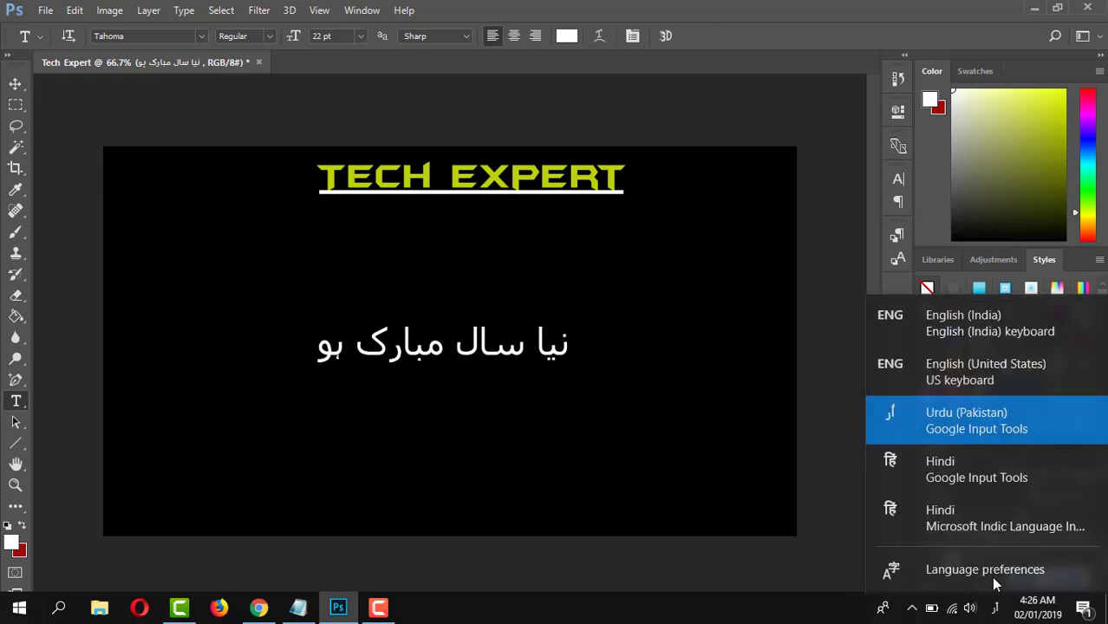
Step: Switch the input language to Hindi (Google Input Tools) and add the text "नया साल मुबारिक" above the Urdu line
left_click(963, 475)
left_click(361, 231)
type("naya sal")
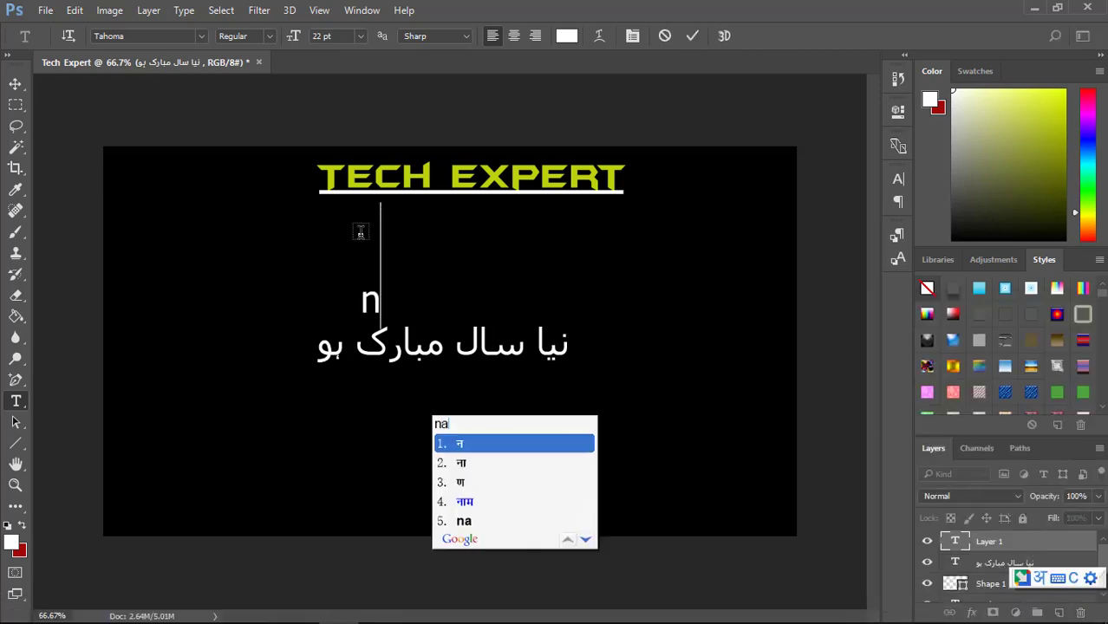
key("BackSpace")
type("a")
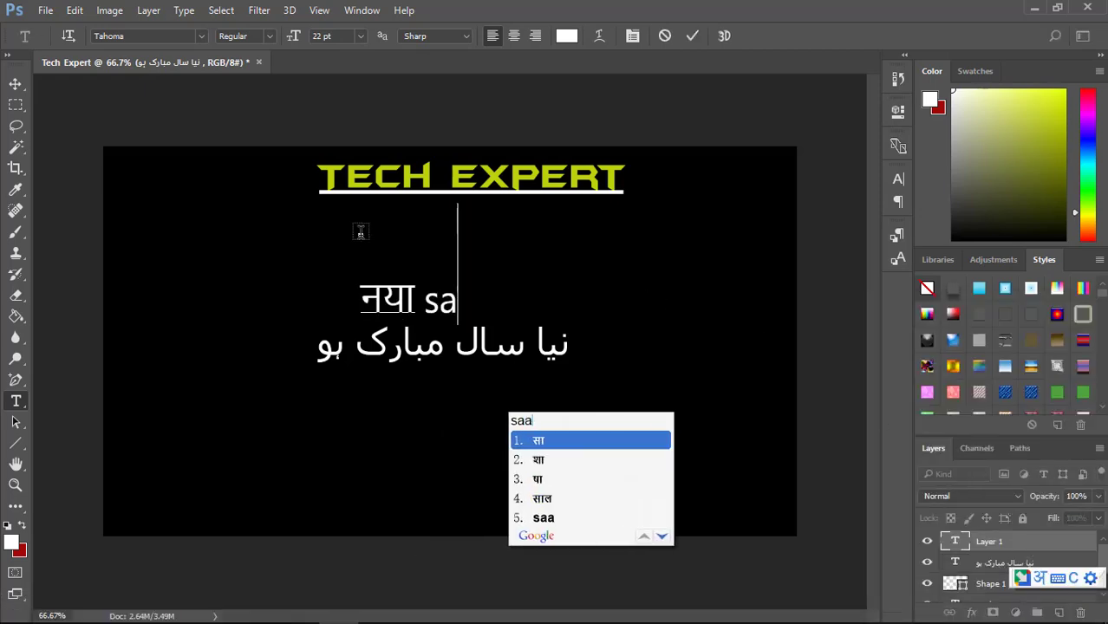
type("l mubarik")
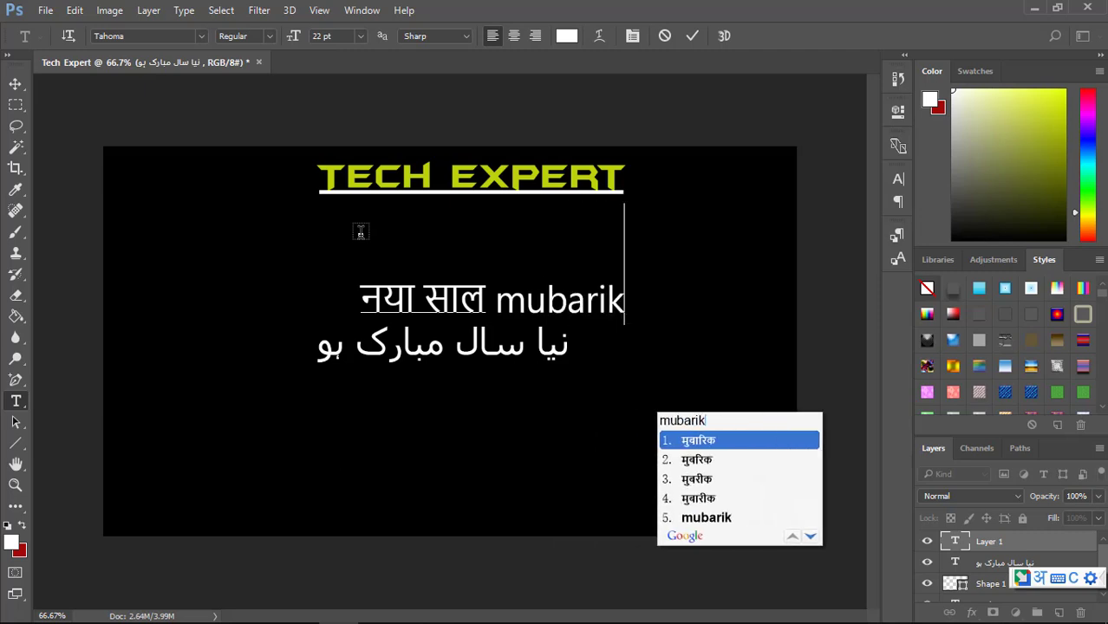
key("space")
left_click(690, 35)
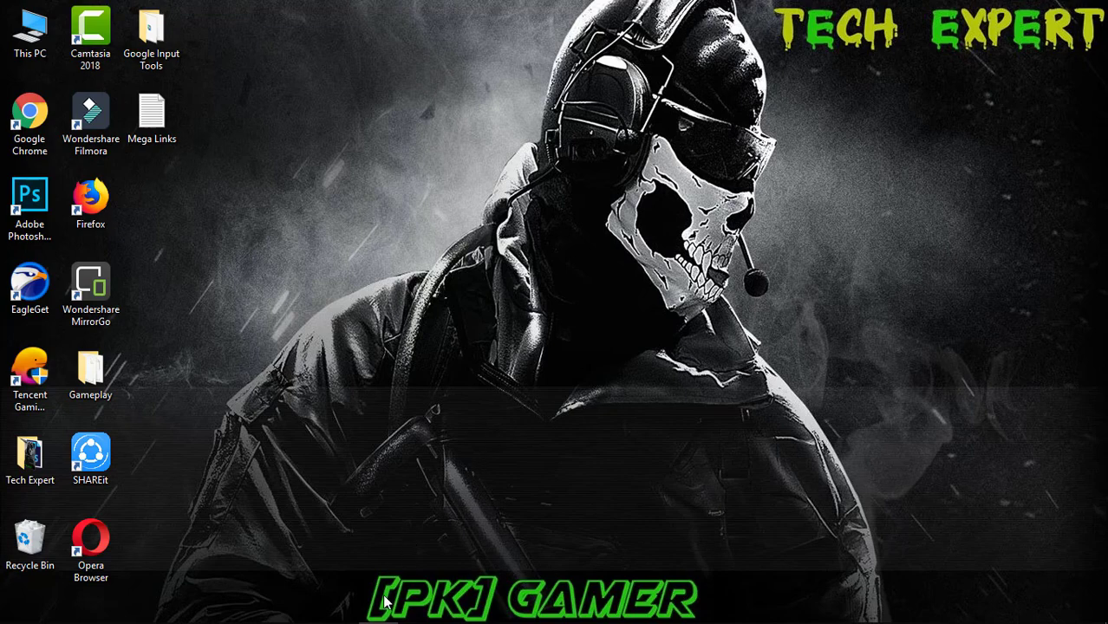
Step: Switch to Chrome and review the MEGA download pages for the Google Input Tools, Urdu and Hindi installers
mouse_move(387, 607)
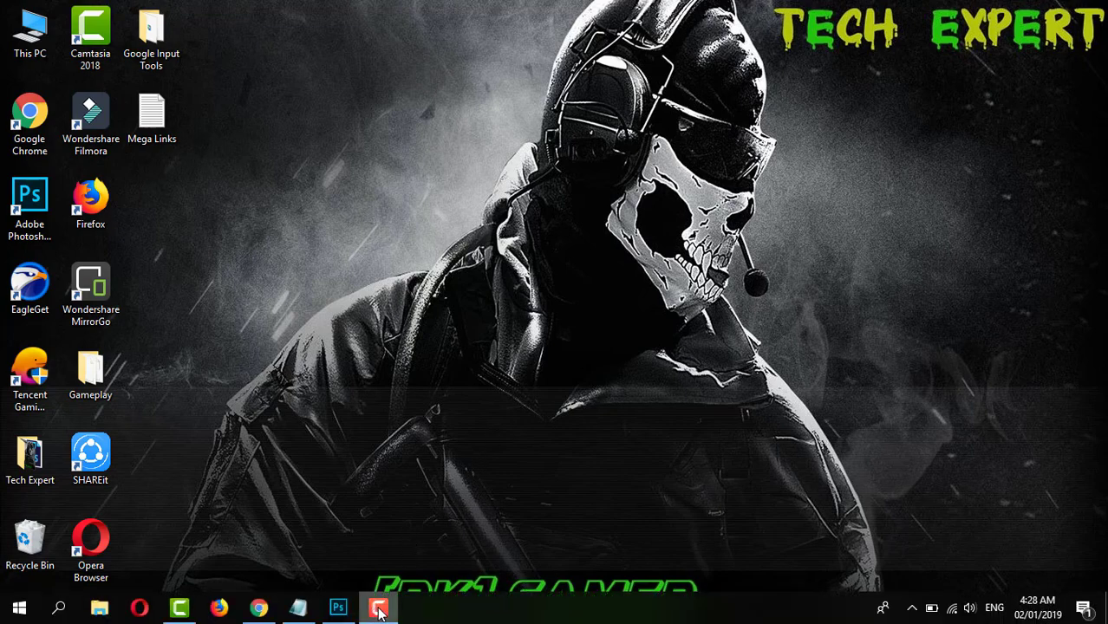
mouse_move(329, 612)
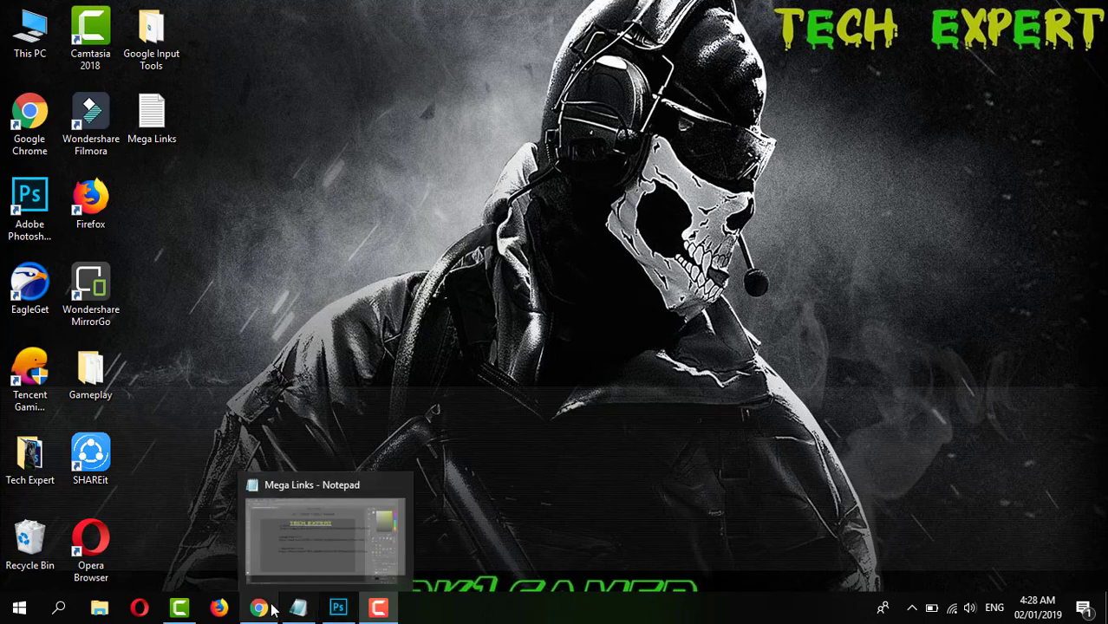
mouse_move(267, 611)
left_click(259, 520)
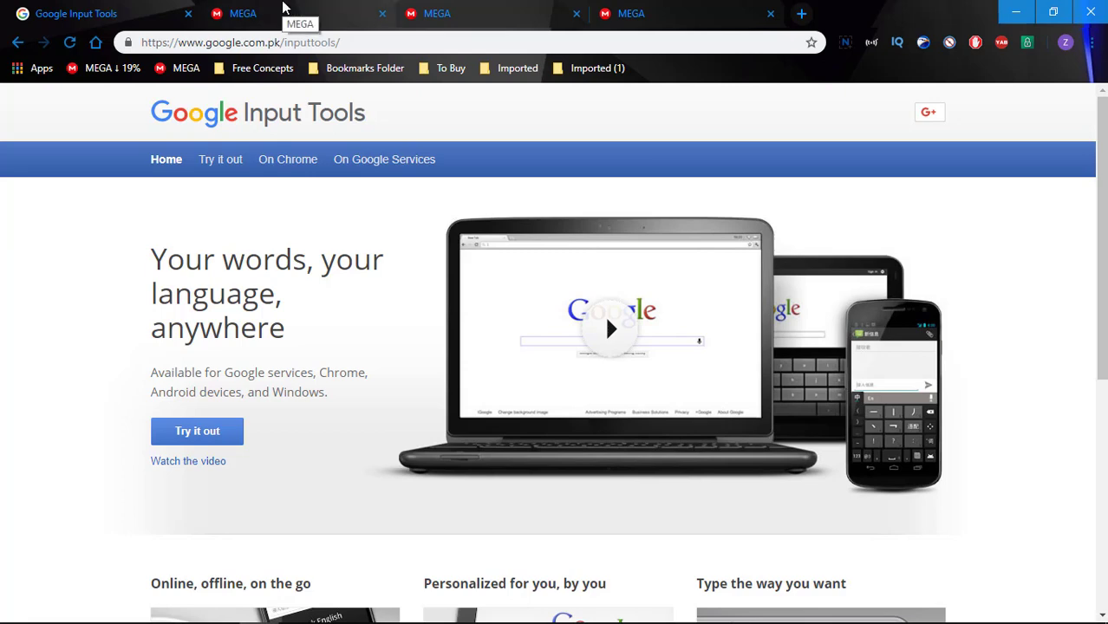
left_click(285, 8)
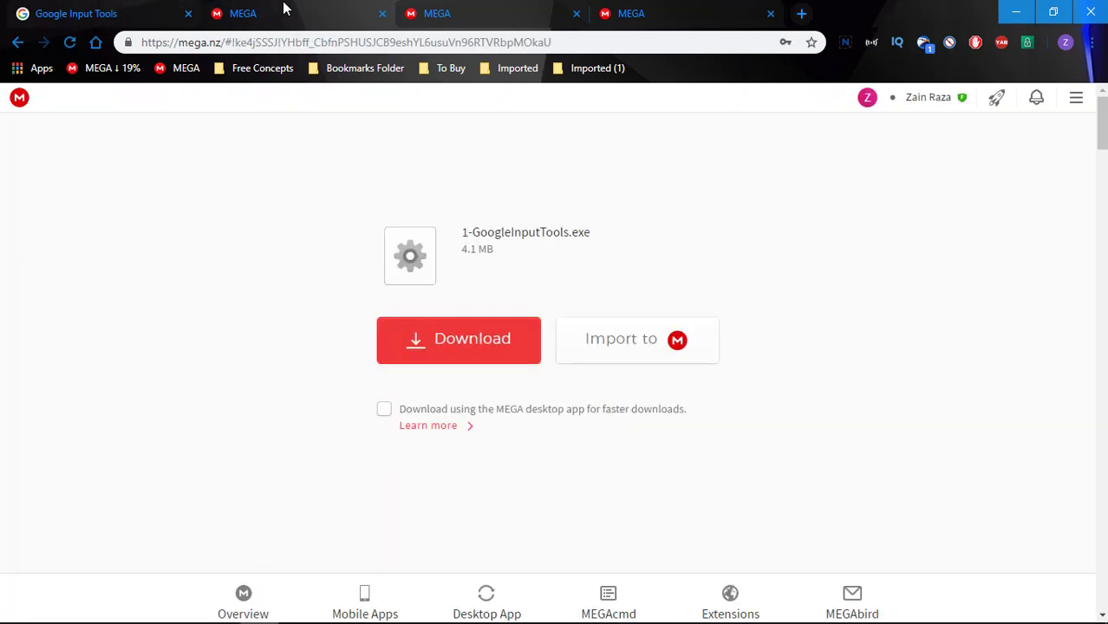
left_click(486, 9)
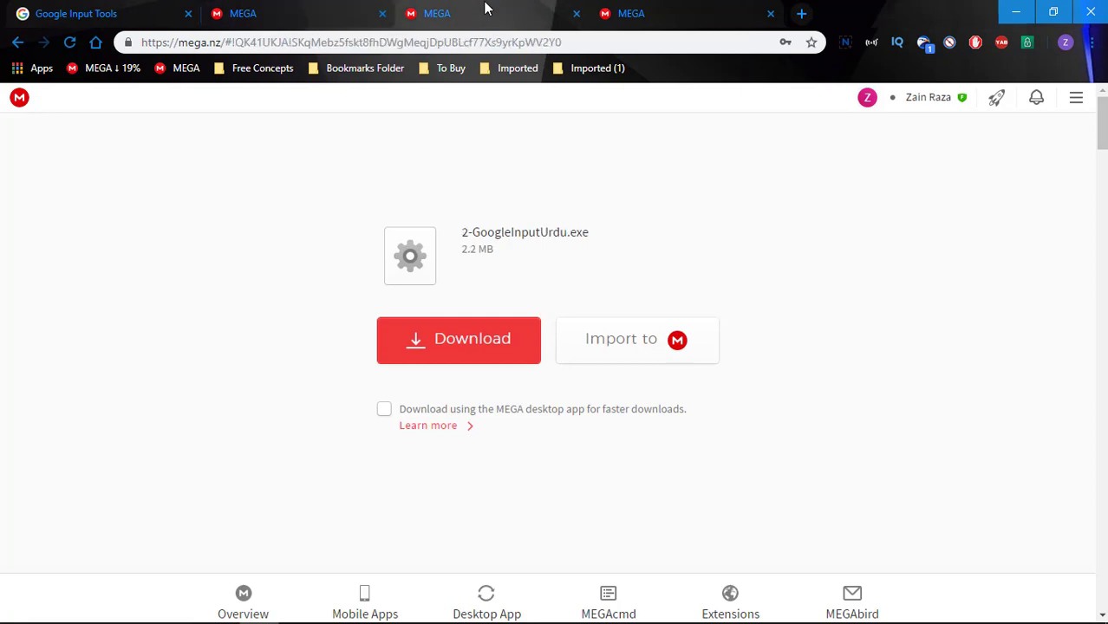
left_click(659, 11)
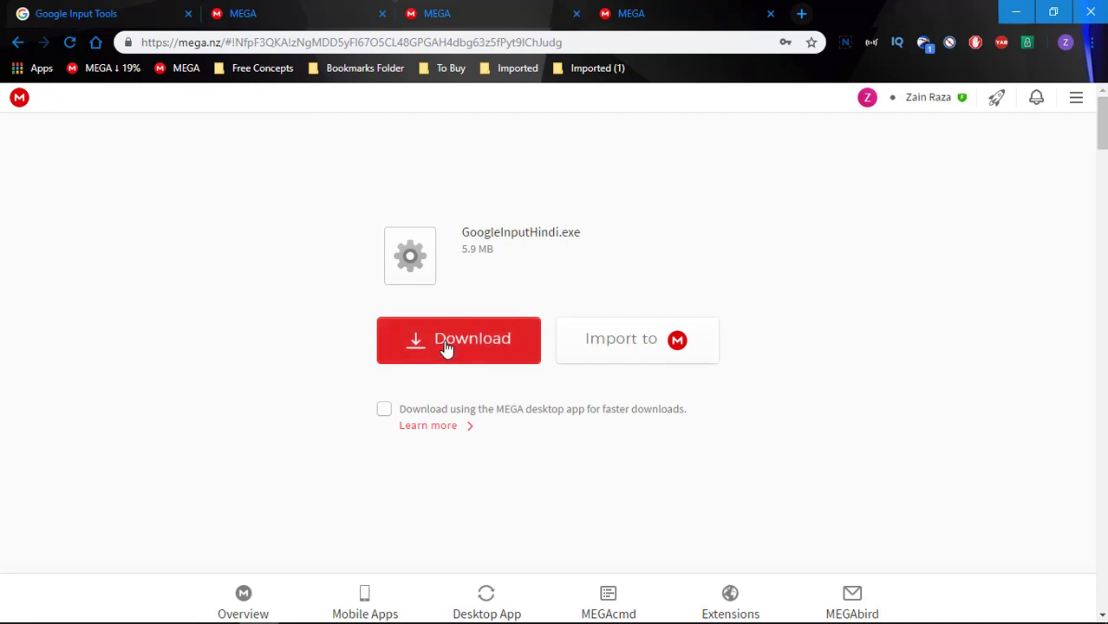
left_click(1015, 12)
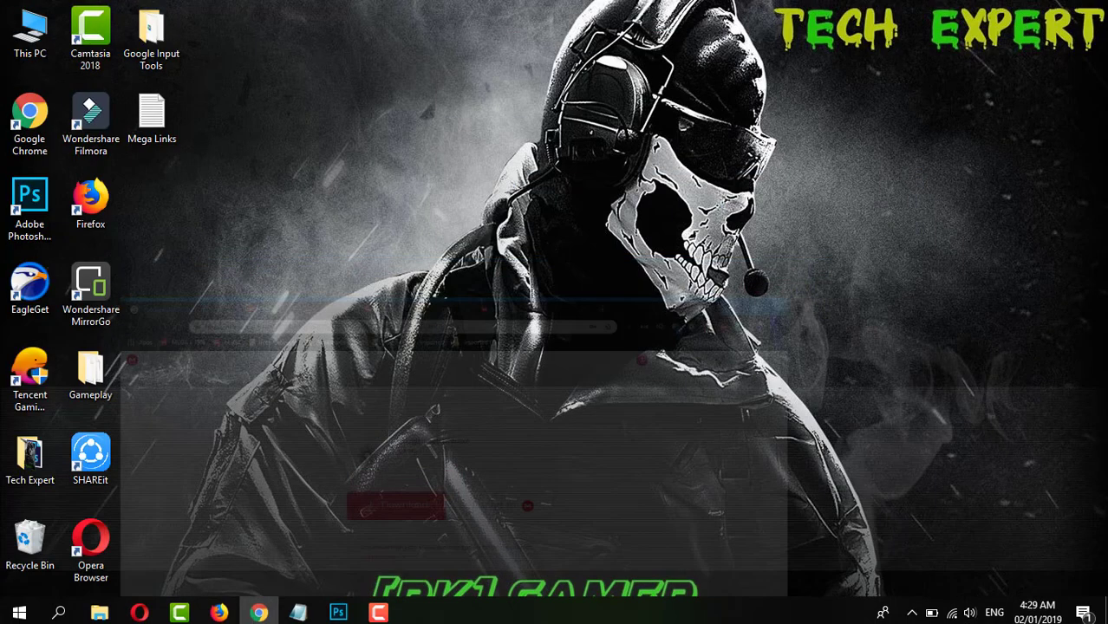
Step: Examine the three installers in the desktop's Google Input Tools folder and the list of installed input languages
double_click(165, 33)
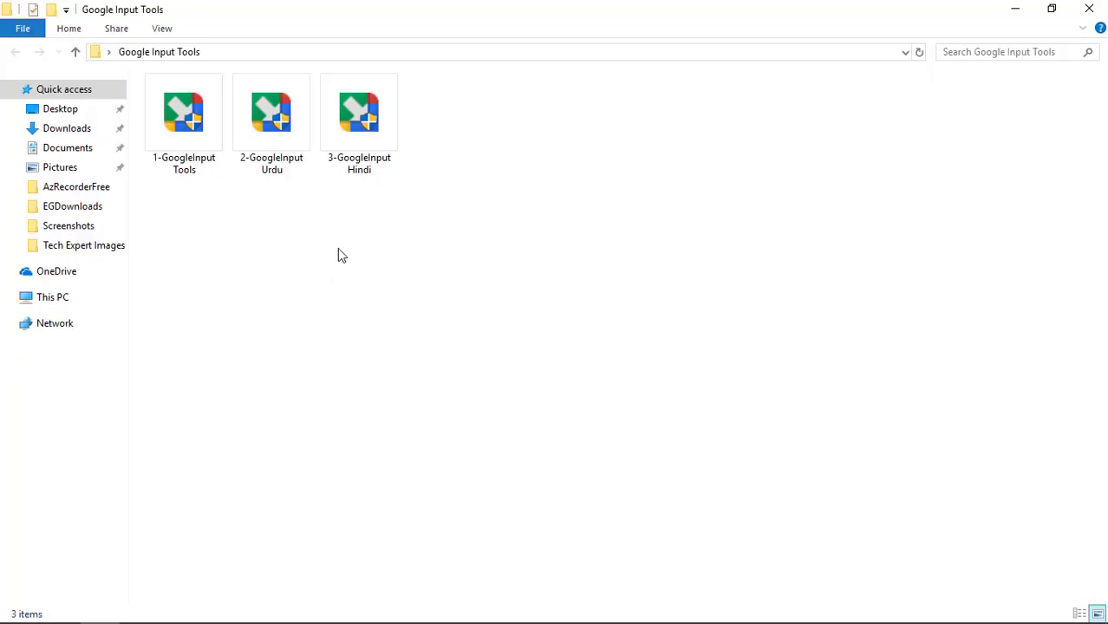
left_click(175, 130)
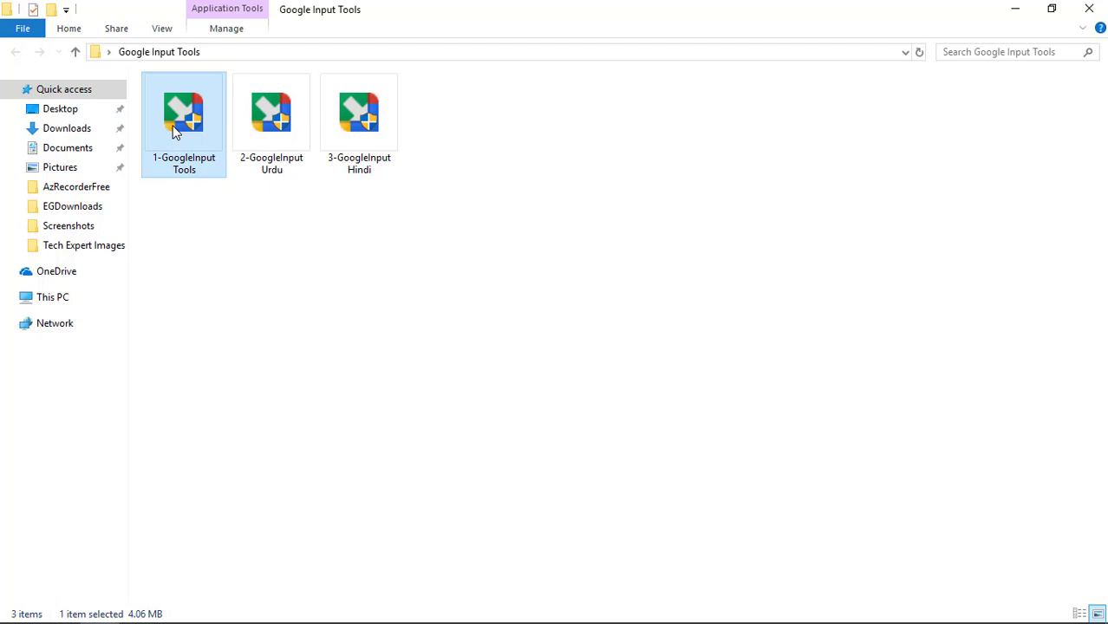
left_click(271, 128)
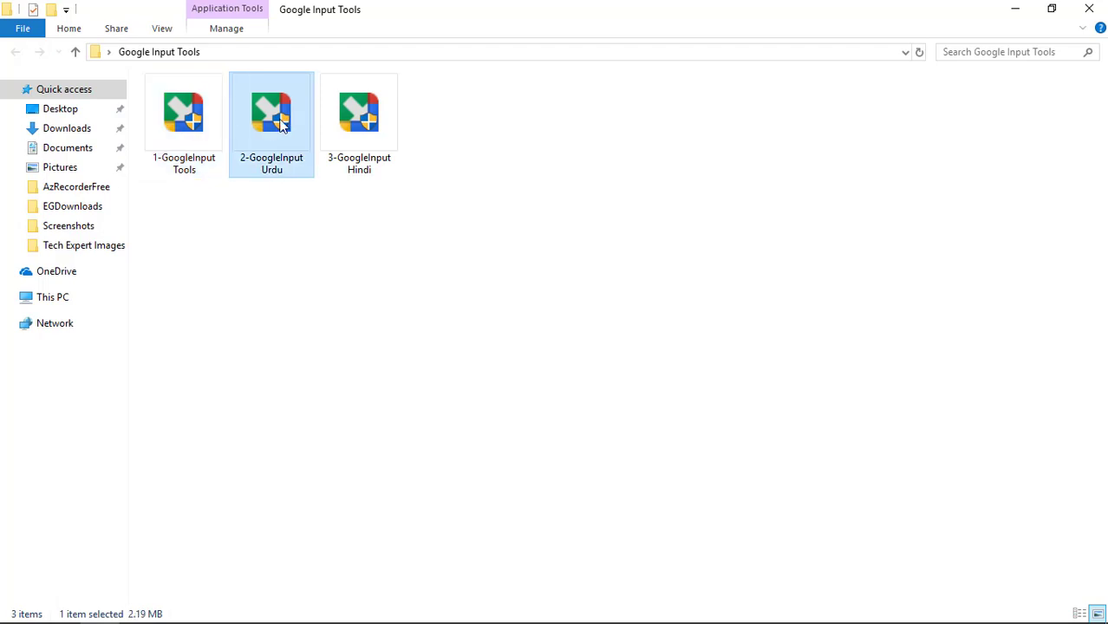
left_click(333, 127)
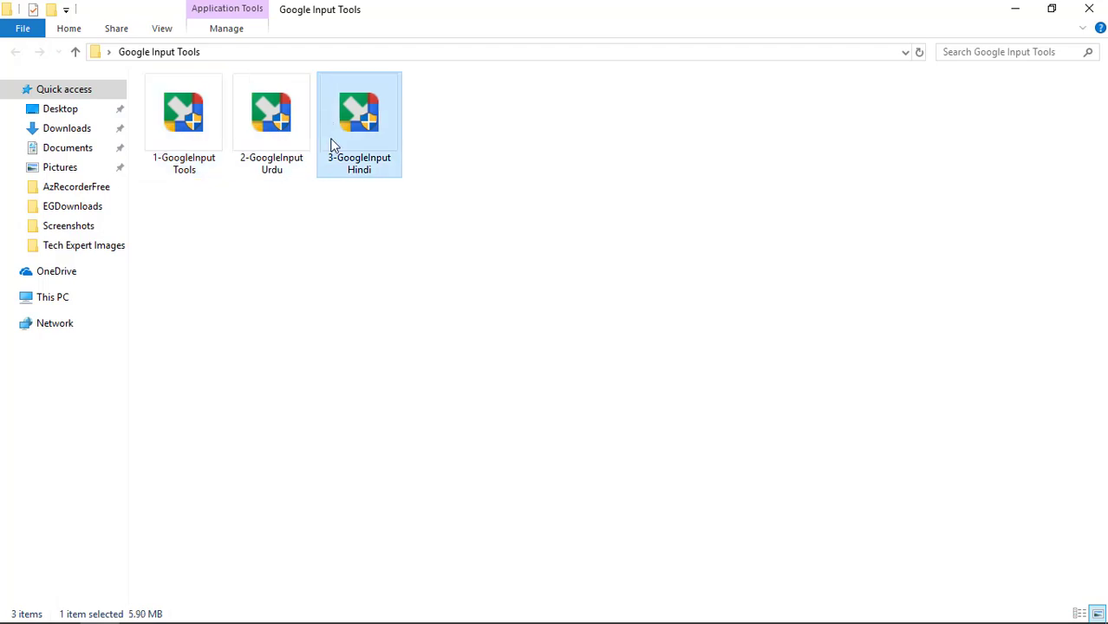
left_click(320, 294)
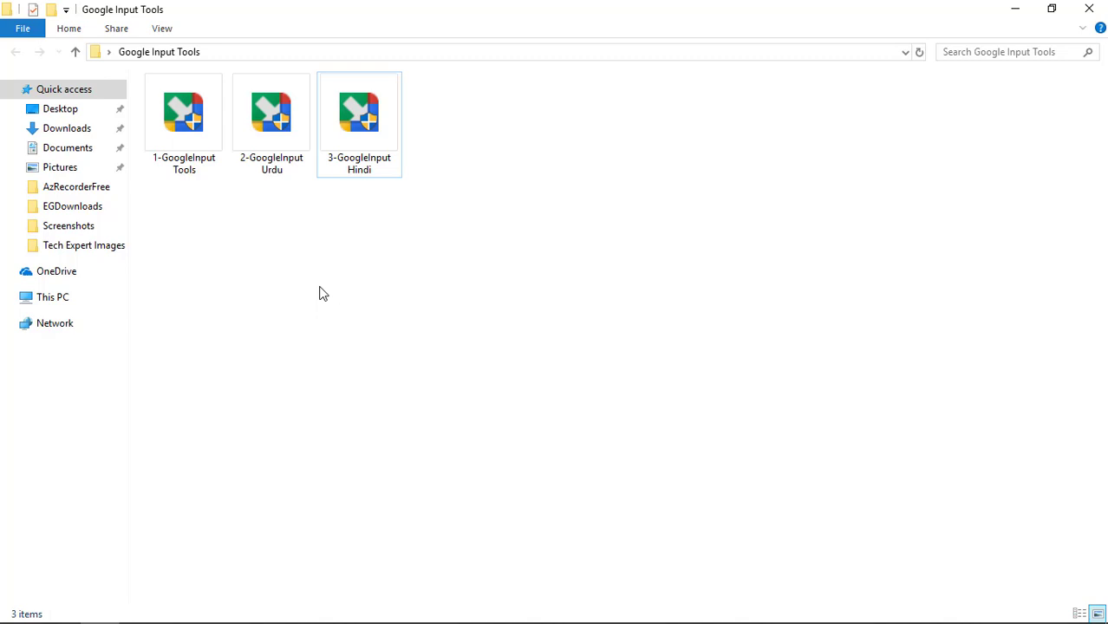
key("super+d")
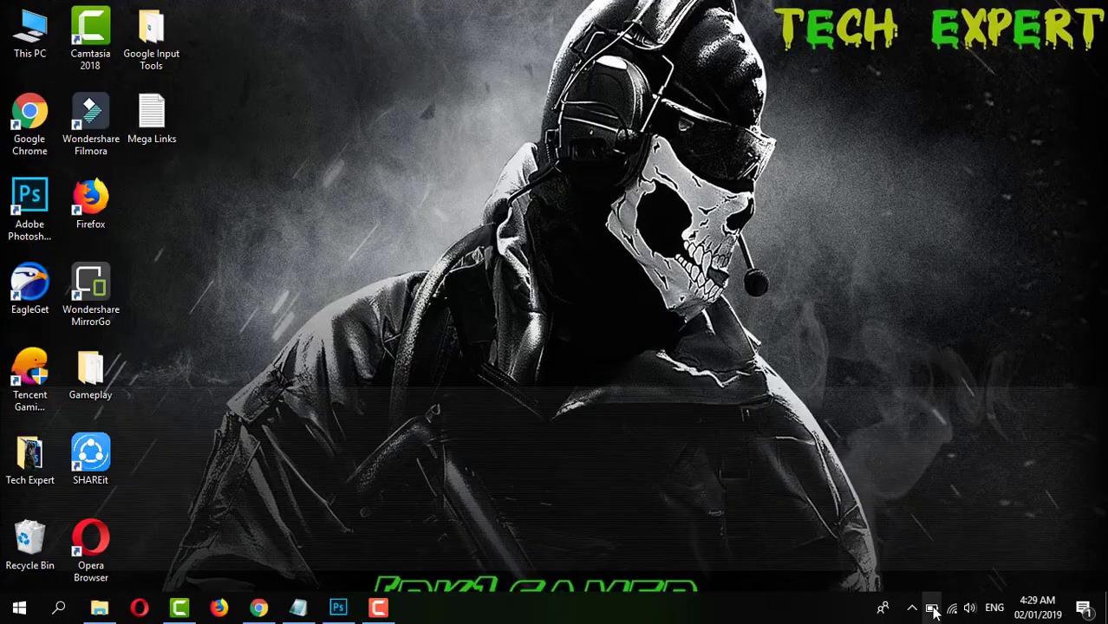
left_click(995, 610)
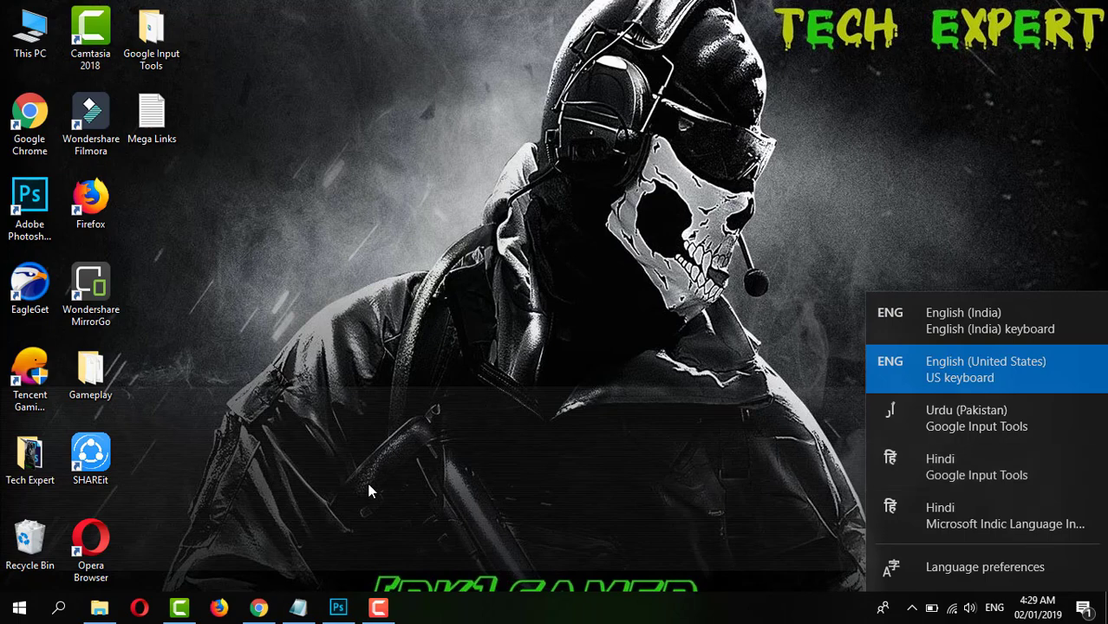
Step: Switch to Photoshop and set the text engine to Middle Eastern and South Asian in the Type preferences
left_click(338, 611)
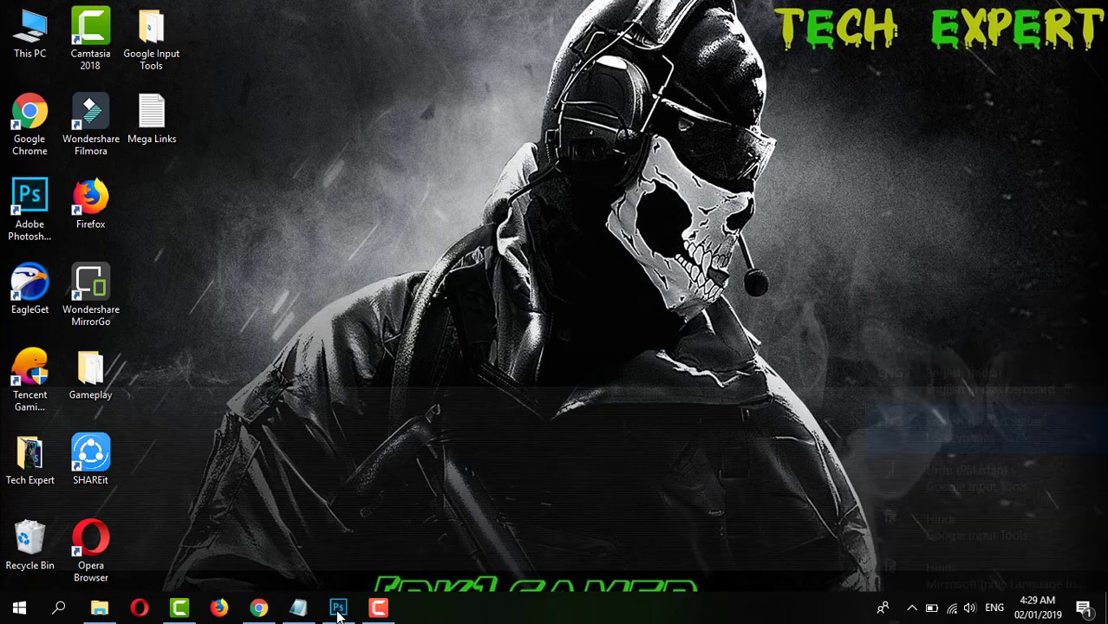
left_click(338, 611)
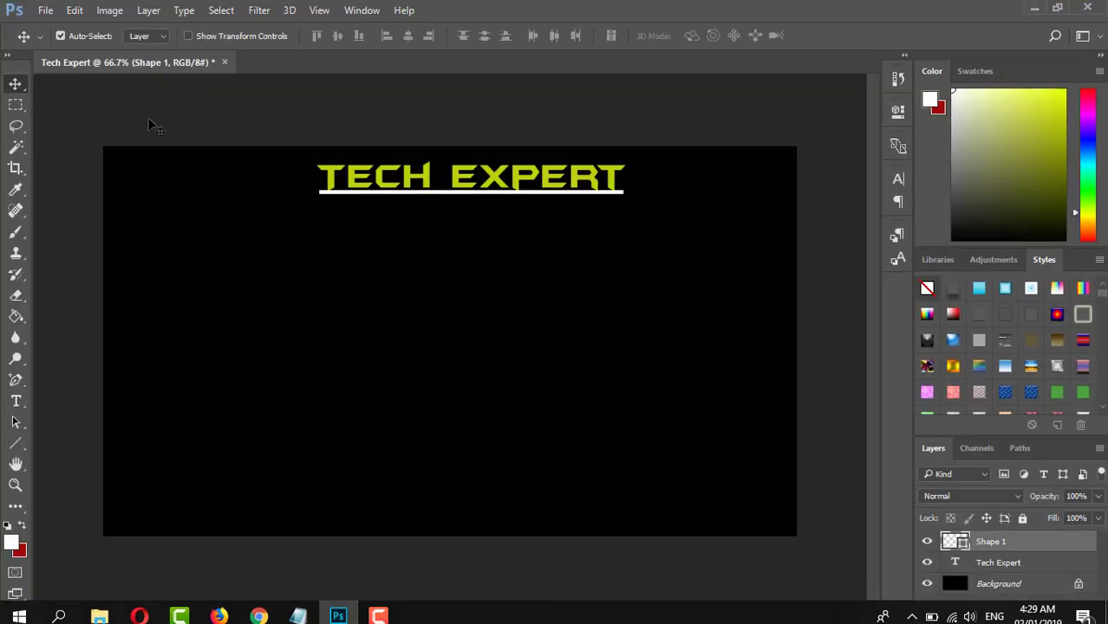
left_click(76, 16)
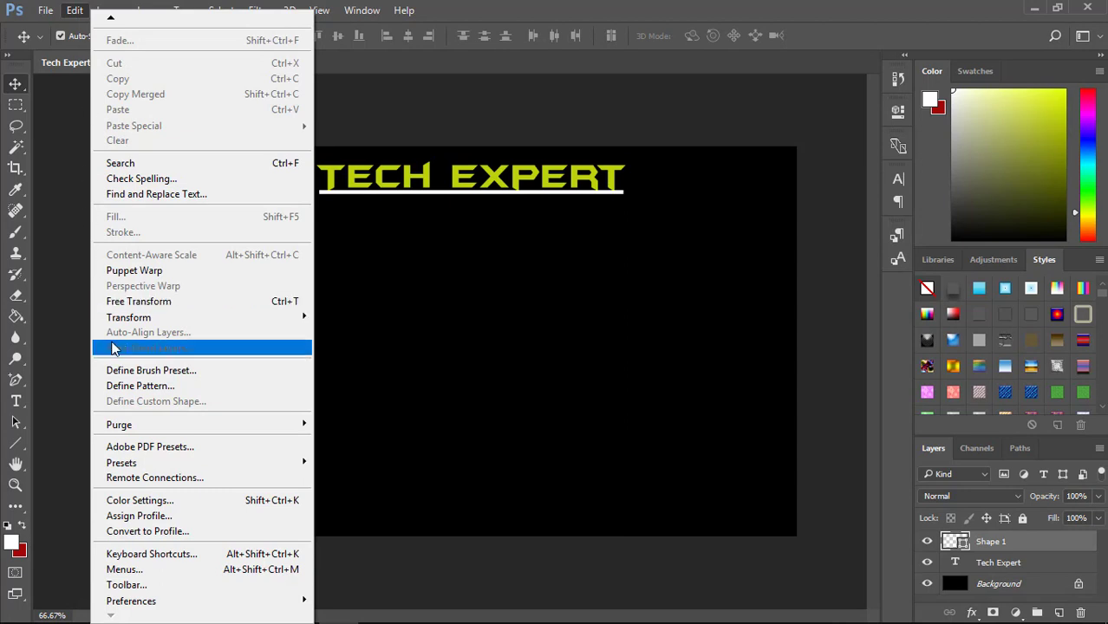
mouse_move(156, 602)
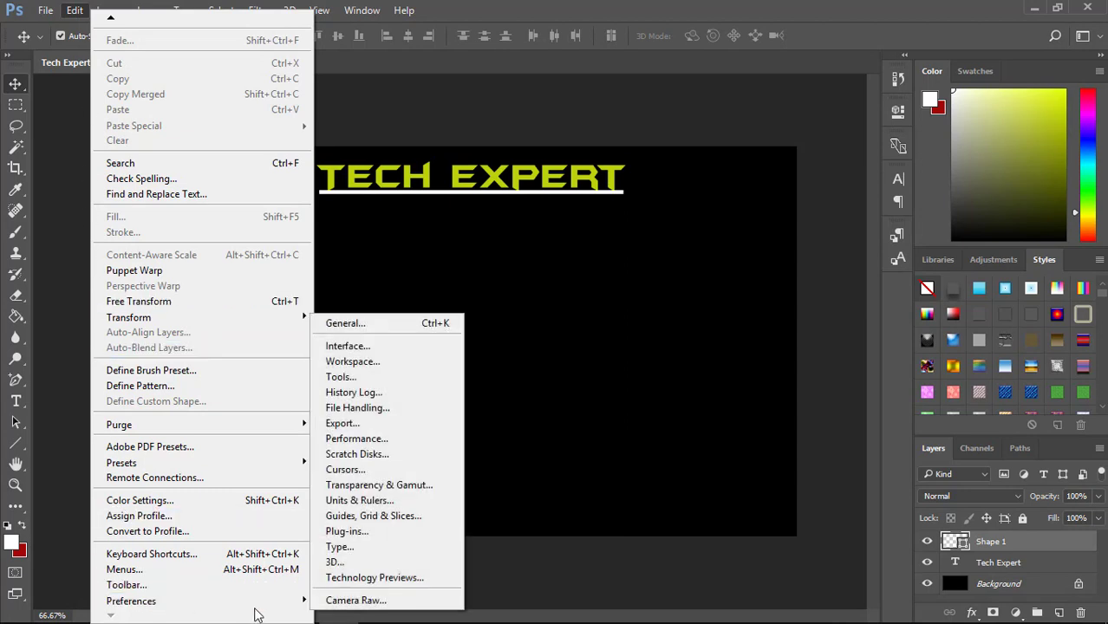
left_click(357, 549)
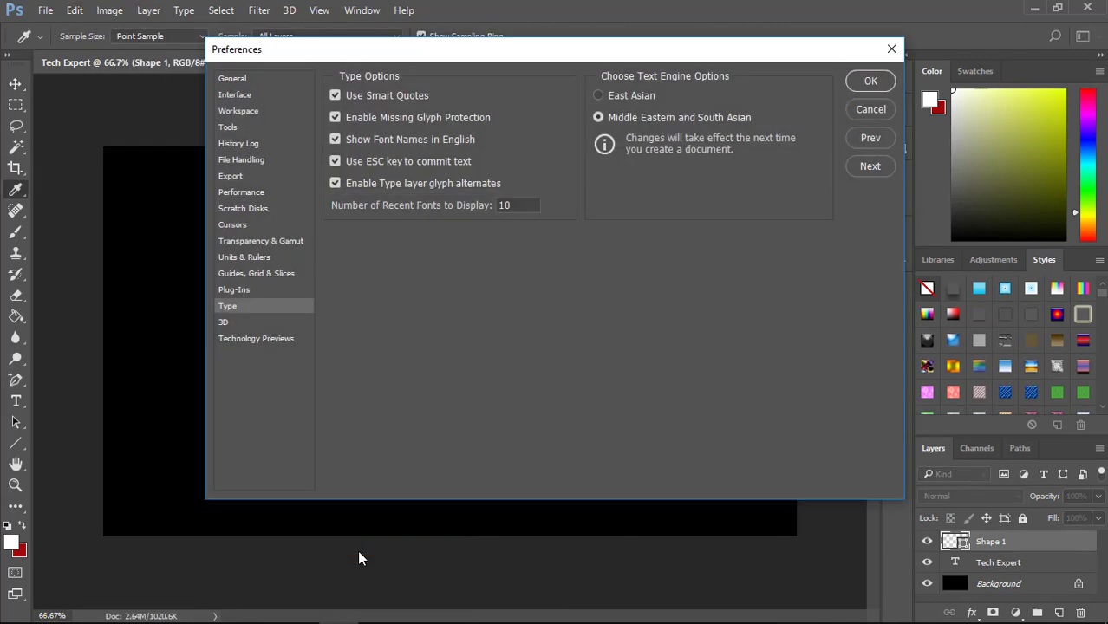
left_click(598, 118)
left_click(871, 81)
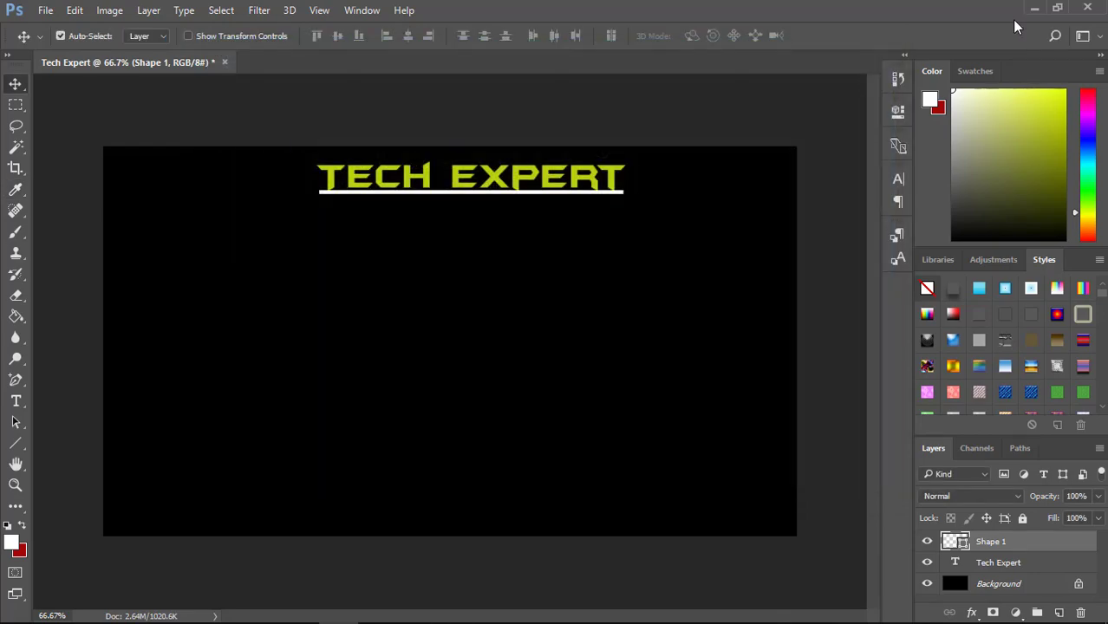
Step: Minimize and reopen Photoshop, and set the type language options to Middle Eastern Features
left_click(1034, 8)
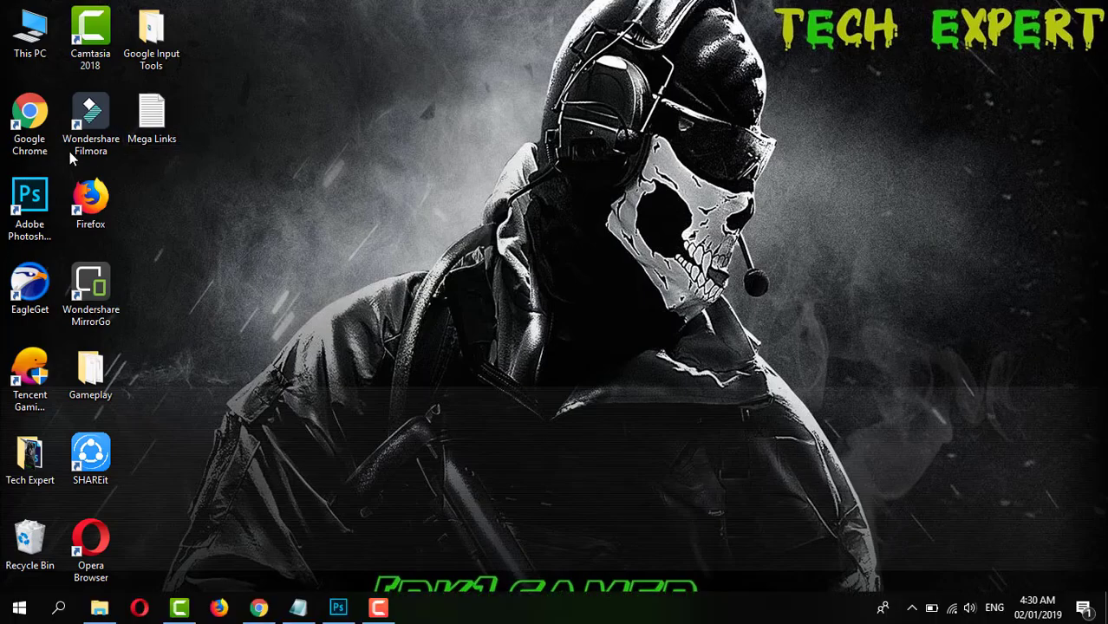
left_click(17, 189)
double_click(18, 189)
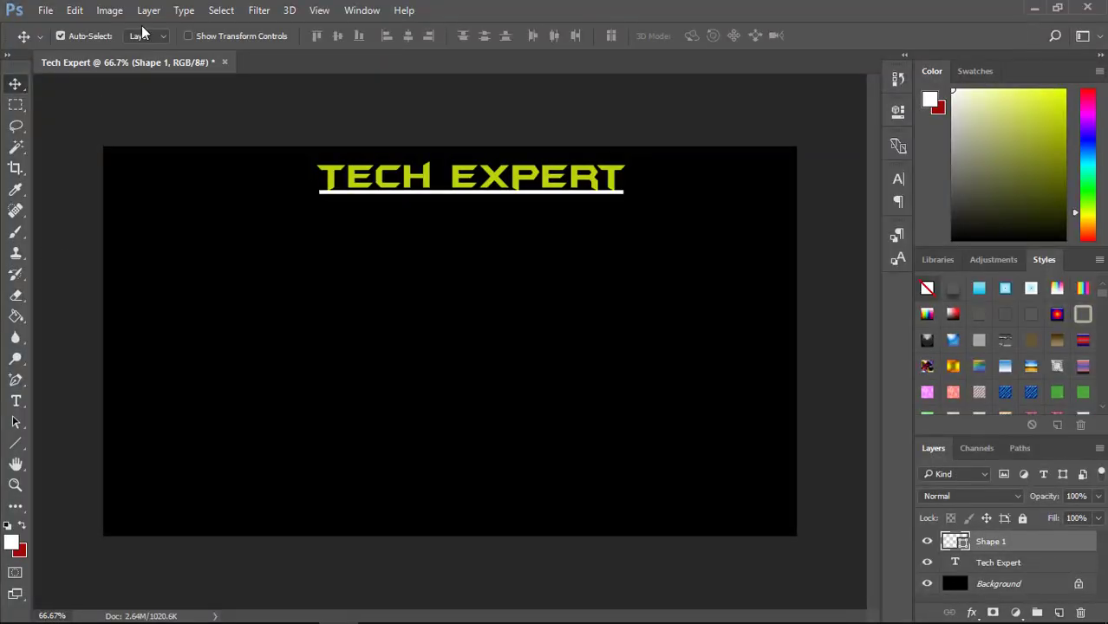
left_click(180, 12)
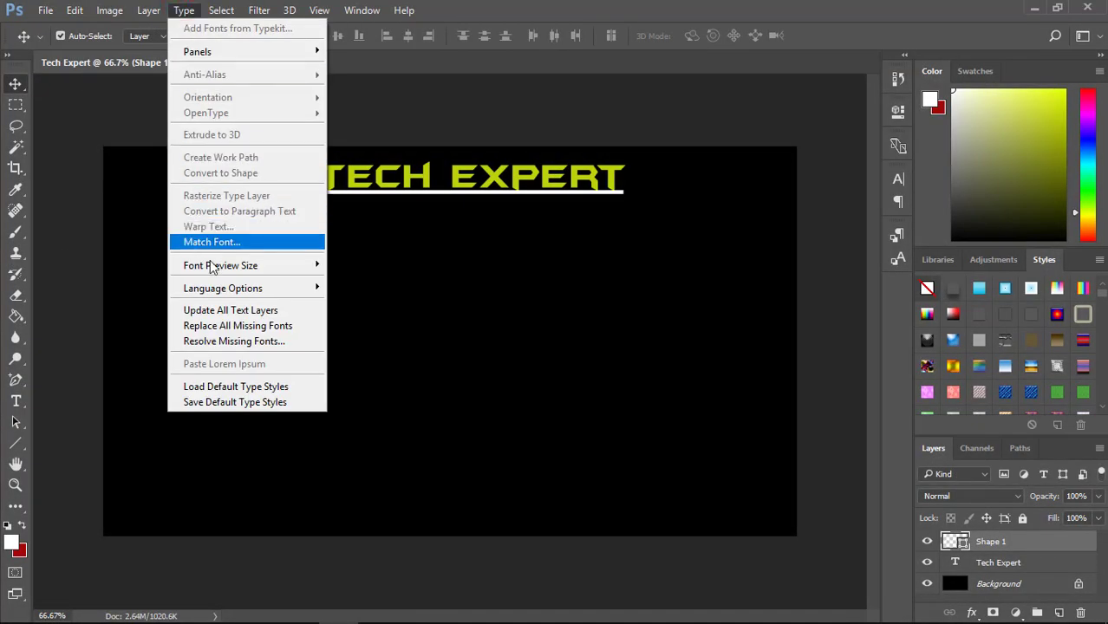
mouse_move(260, 293)
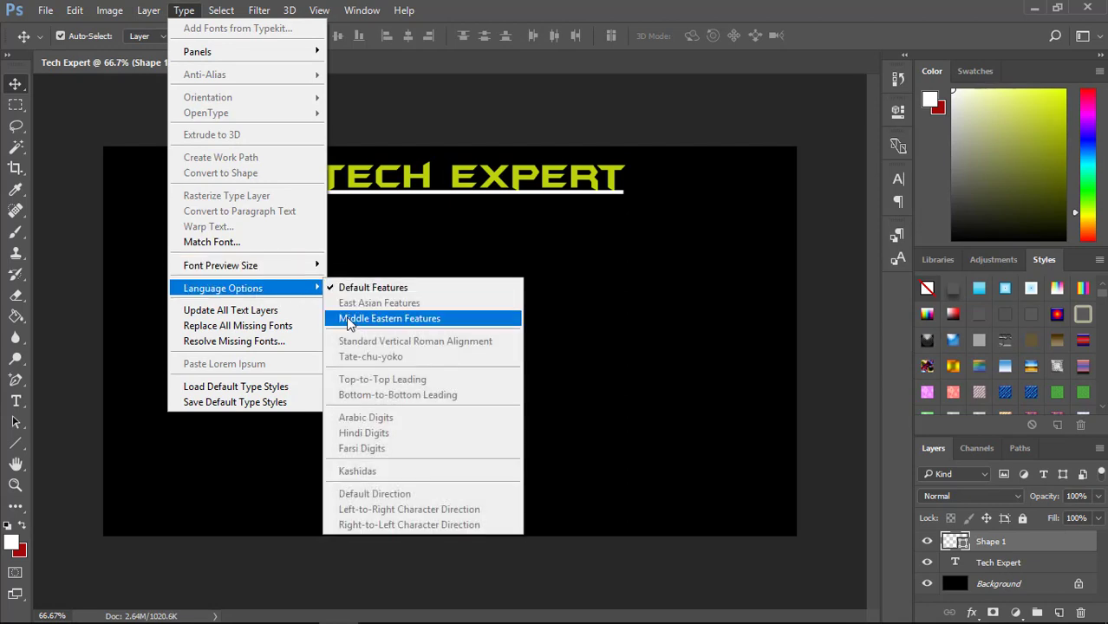
left_click(370, 323)
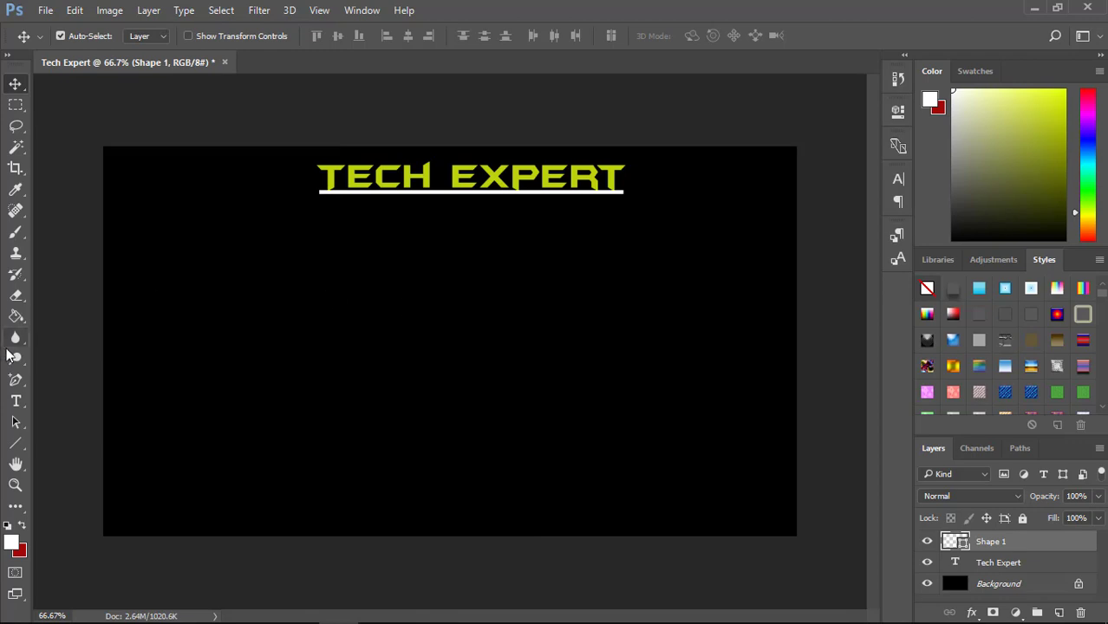
Step: Activate the Type tool and switch the input language to Urdu (Pakistan) with Google Input Tools
left_click(16, 400)
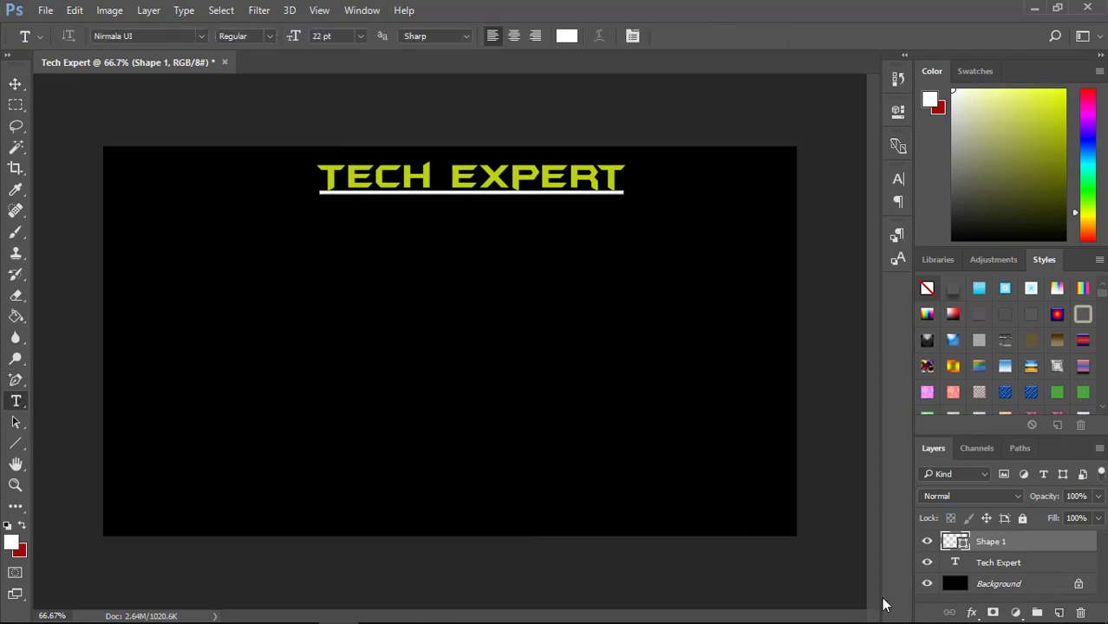
mouse_move(883, 621)
left_click(994, 619)
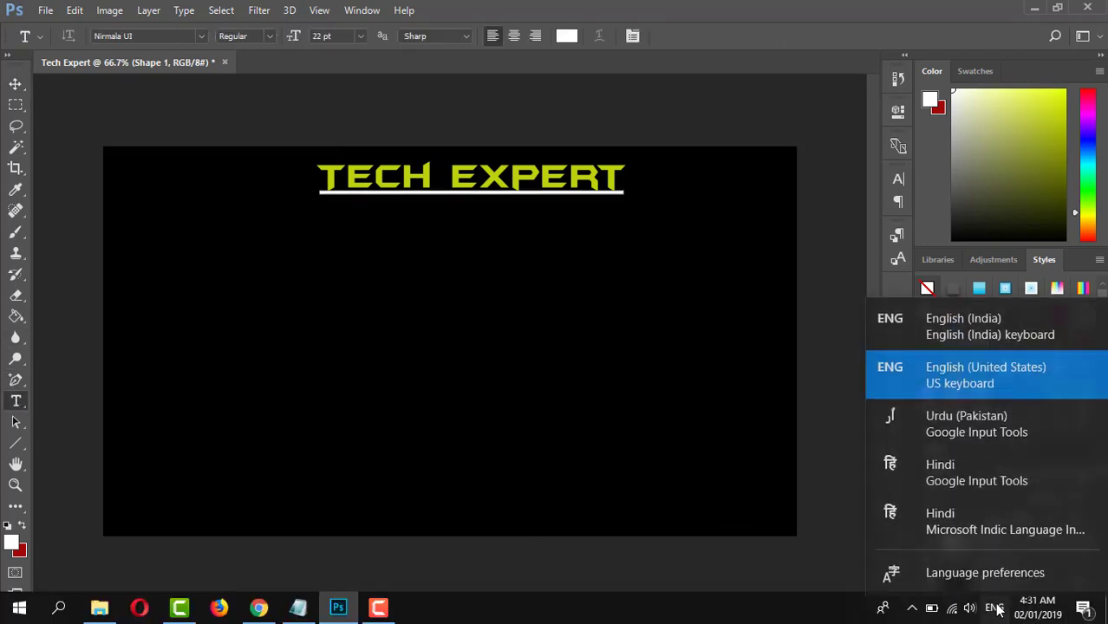
left_click(972, 416)
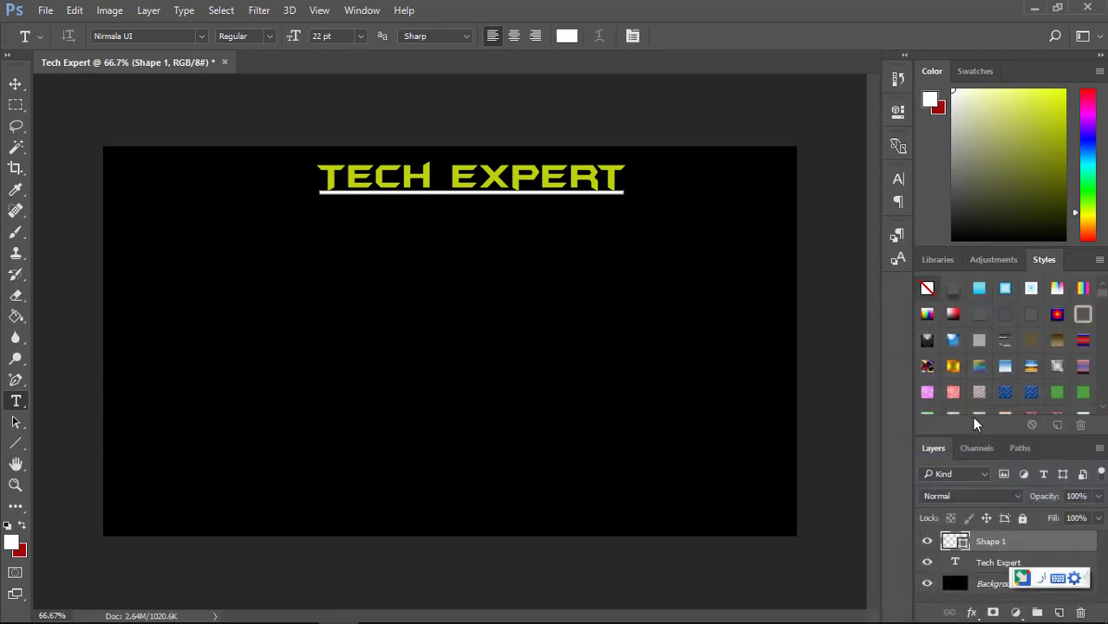
Step: Set the paragraph alignment for new text to right-aligned
left_click(897, 203)
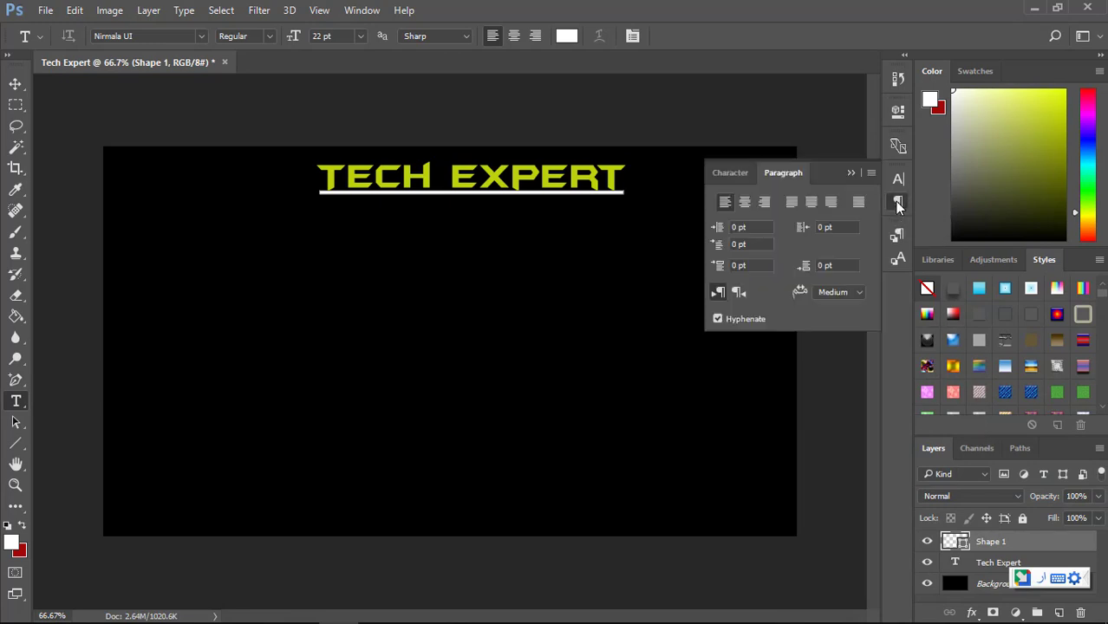
left_click(766, 203)
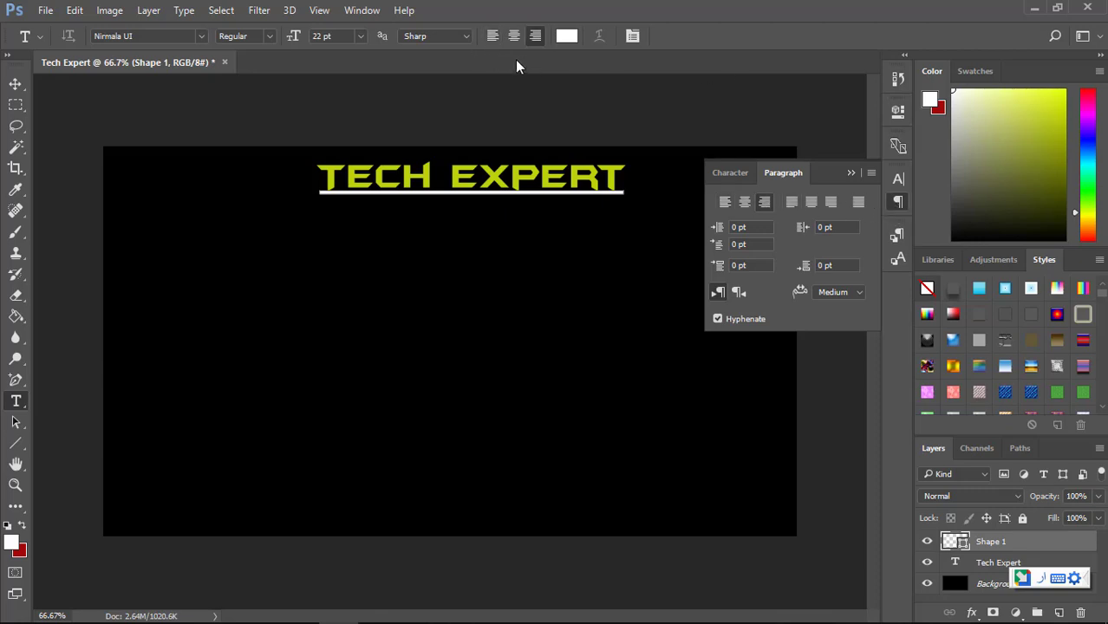
left_click(848, 173)
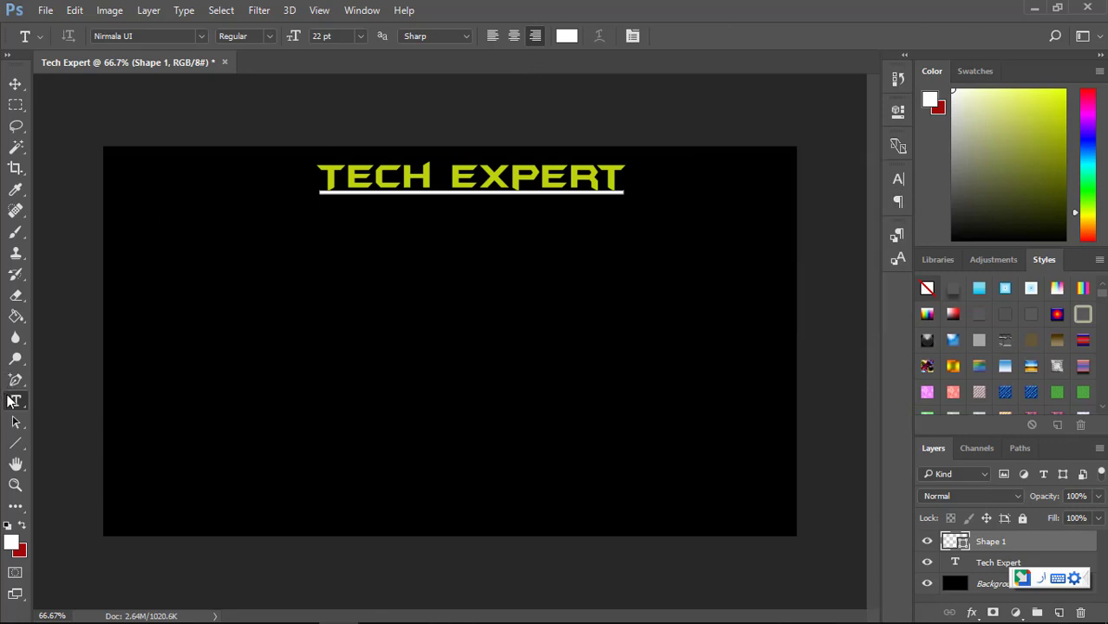
Step: Add the Urdu text "نیا سال مبارک ہو" on the canvas below the TECH EXPERT heading and commit it
left_click(378, 357)
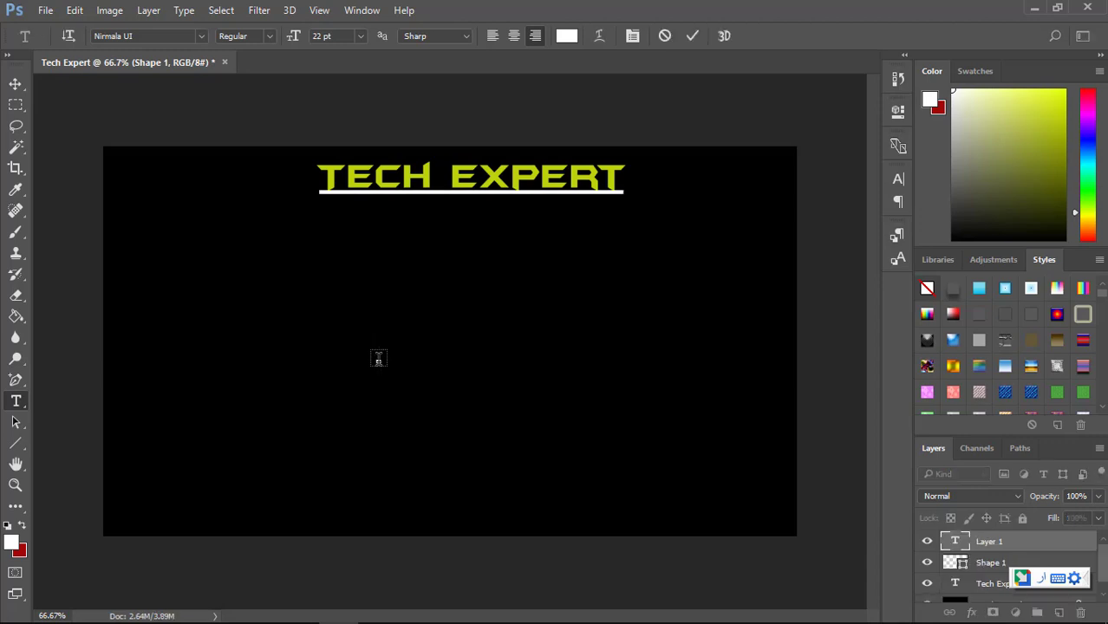
left_click(456, 330)
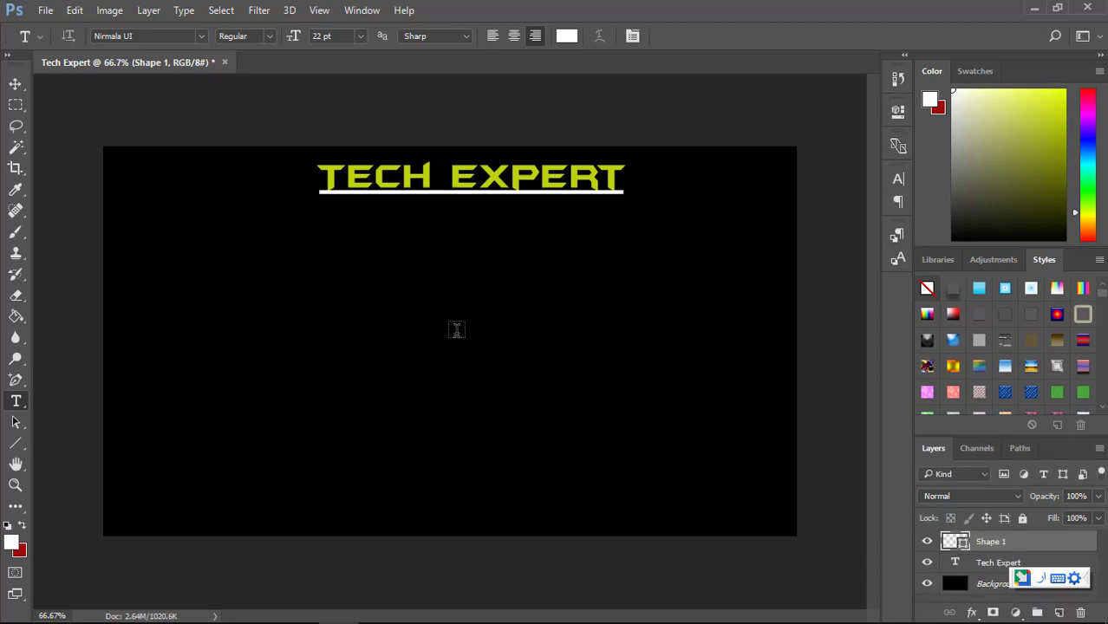
type("naya")
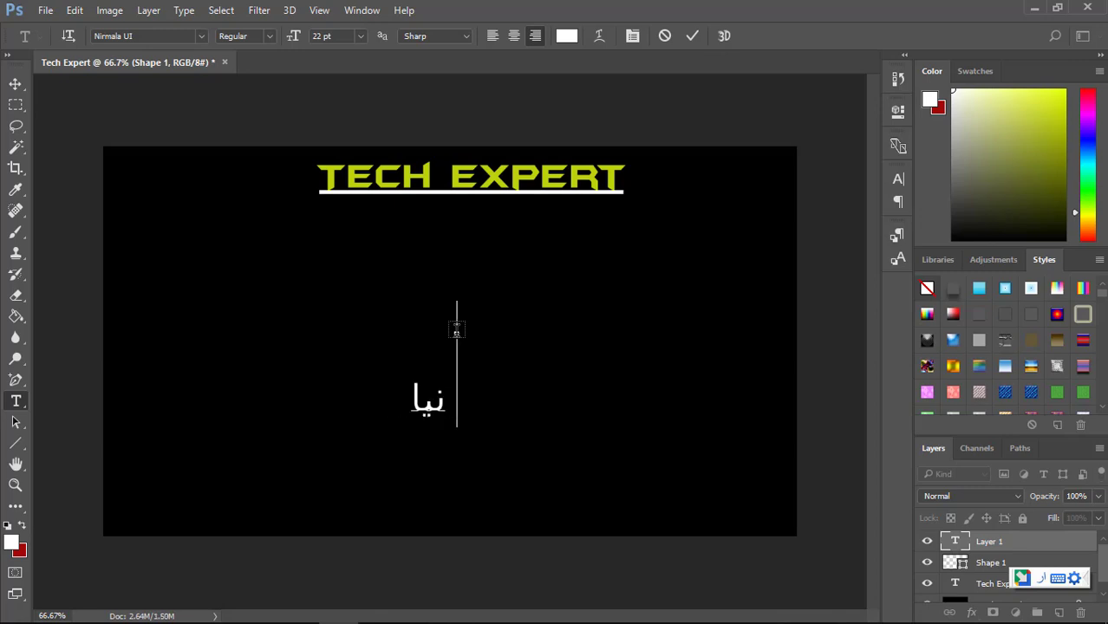
key("space")
type("saal")
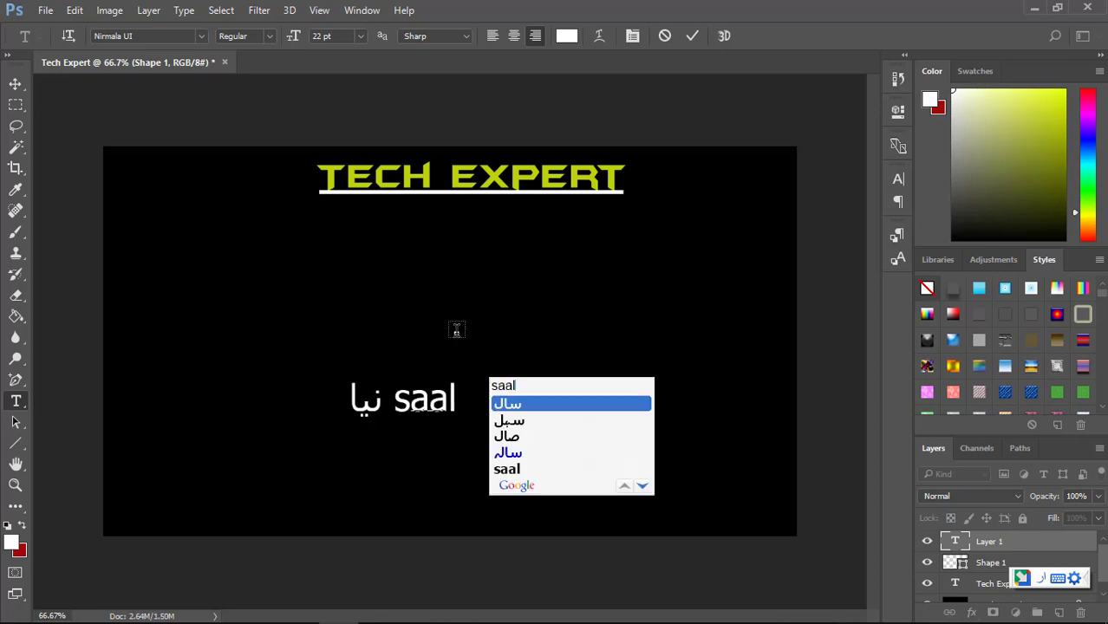
key("space")
type("mubarik")
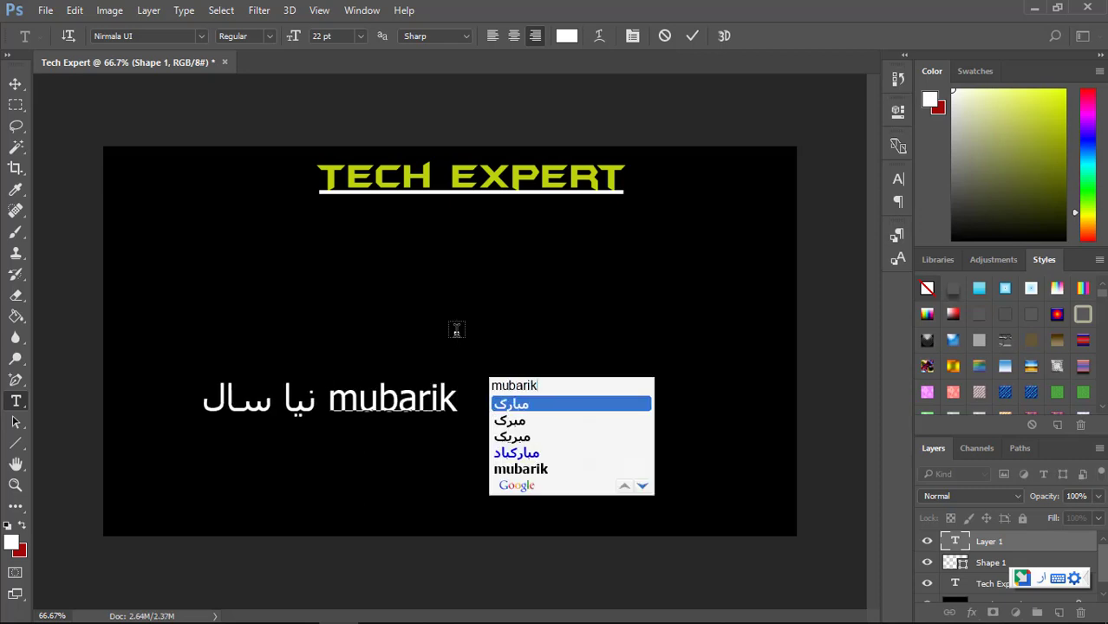
key("space")
type("ho")
key("space")
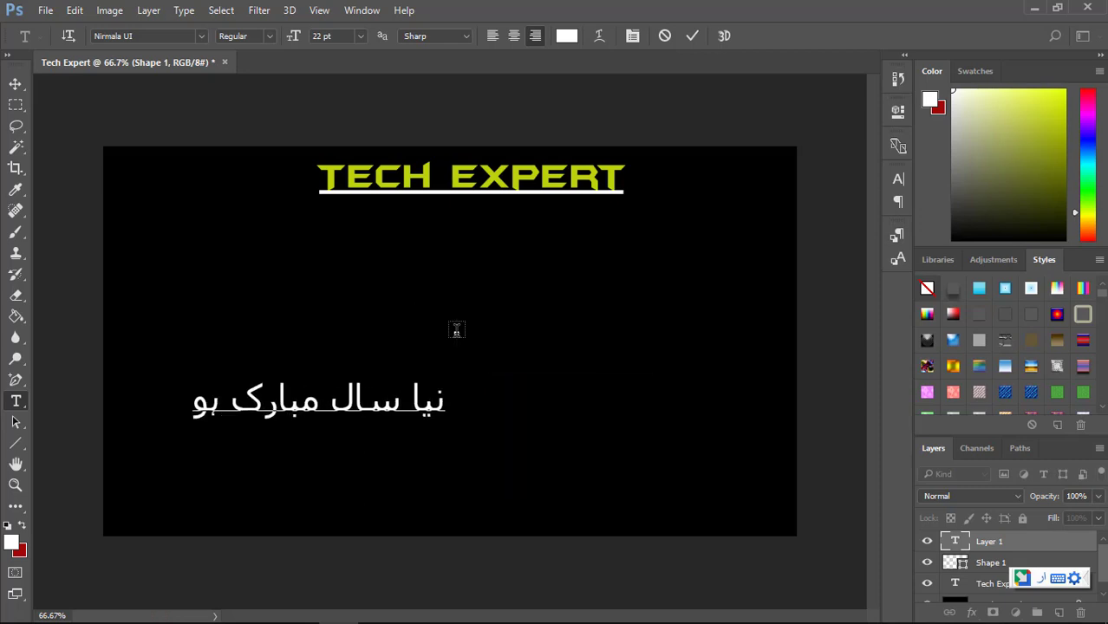
left_click(691, 35)
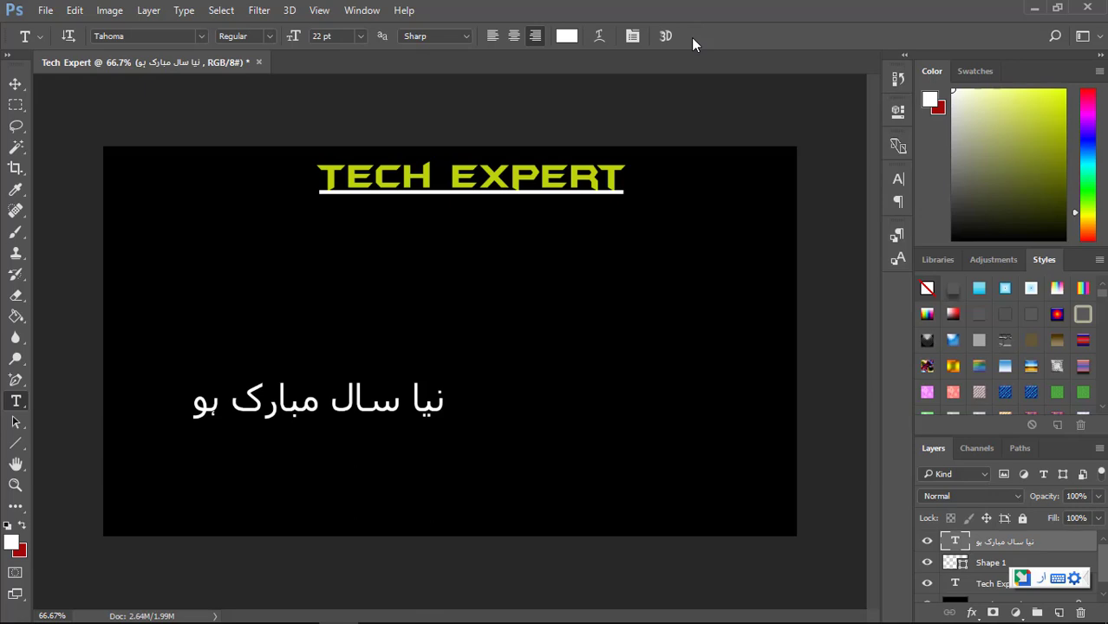
Step: Switch the input language to Hindi with Google Input Tools and enter "नया साल" as new text above the Urdu line
left_click(994, 609)
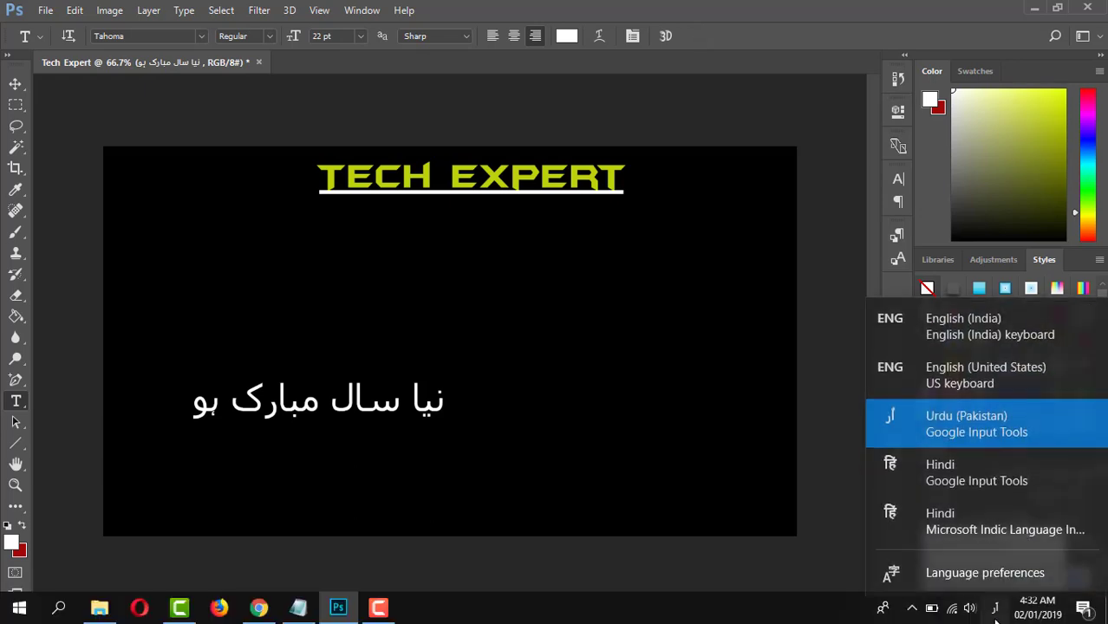
left_click(948, 454)
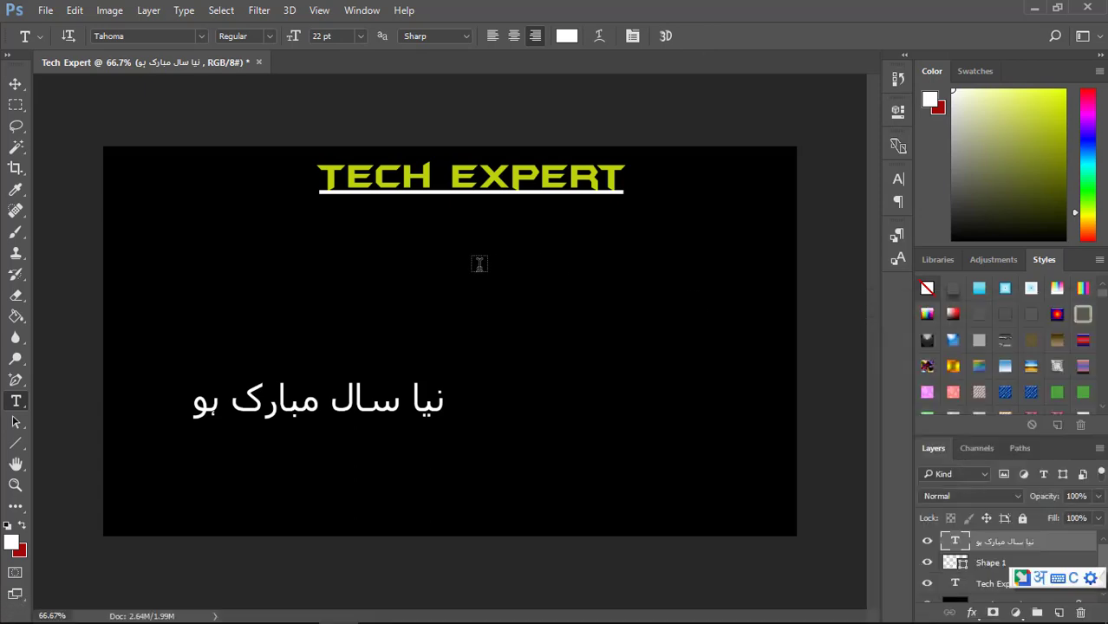
left_click(344, 298)
type("naya s")
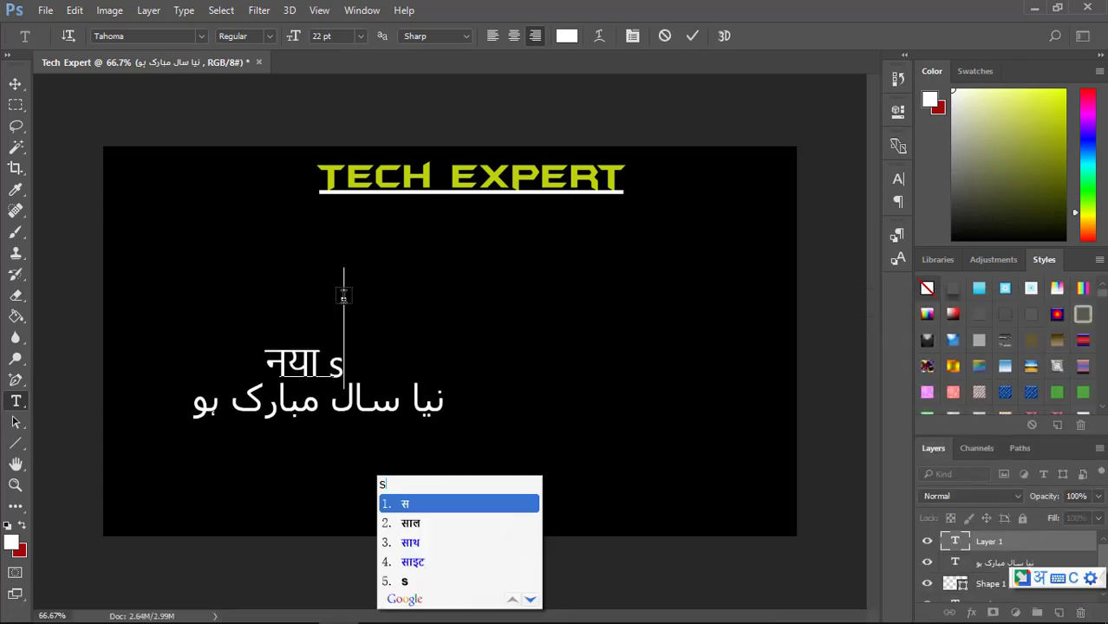
type("aal")
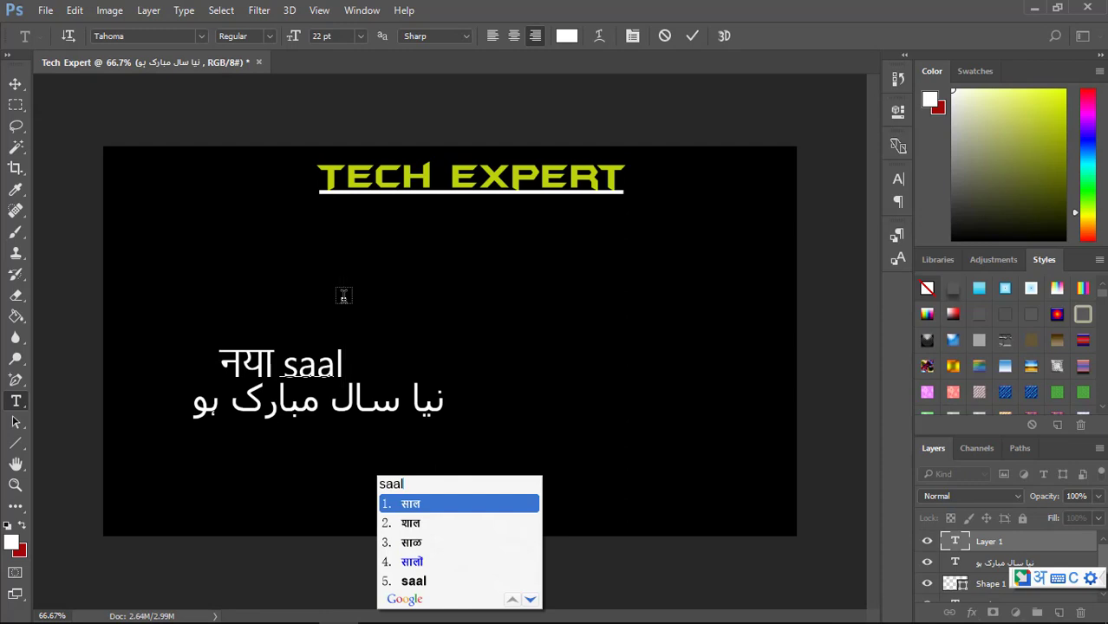
type(" mu")
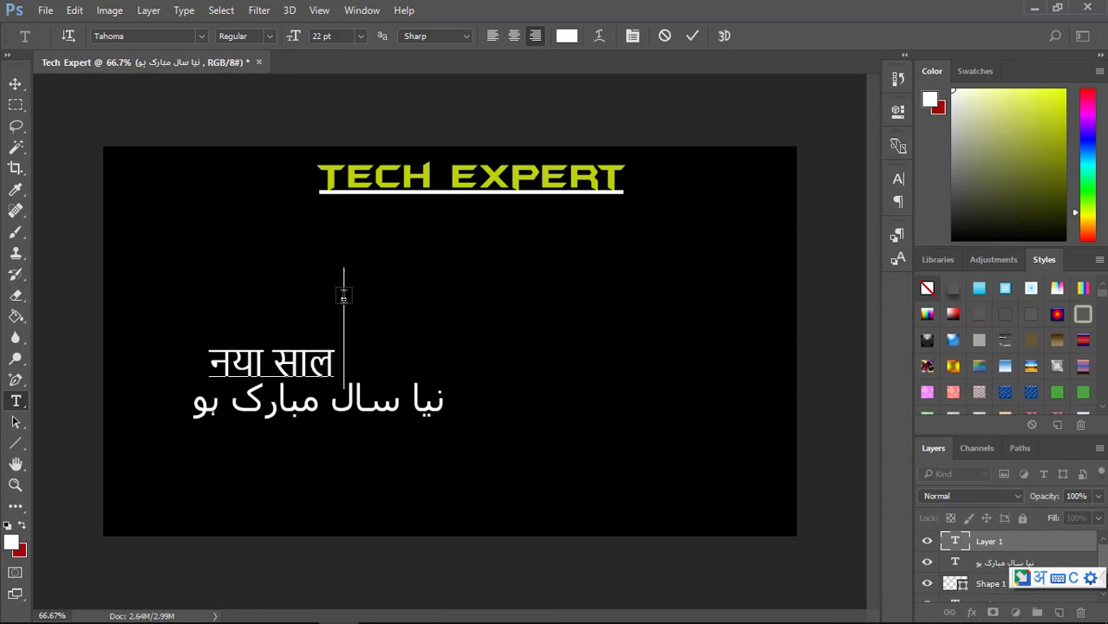
type("baruk")
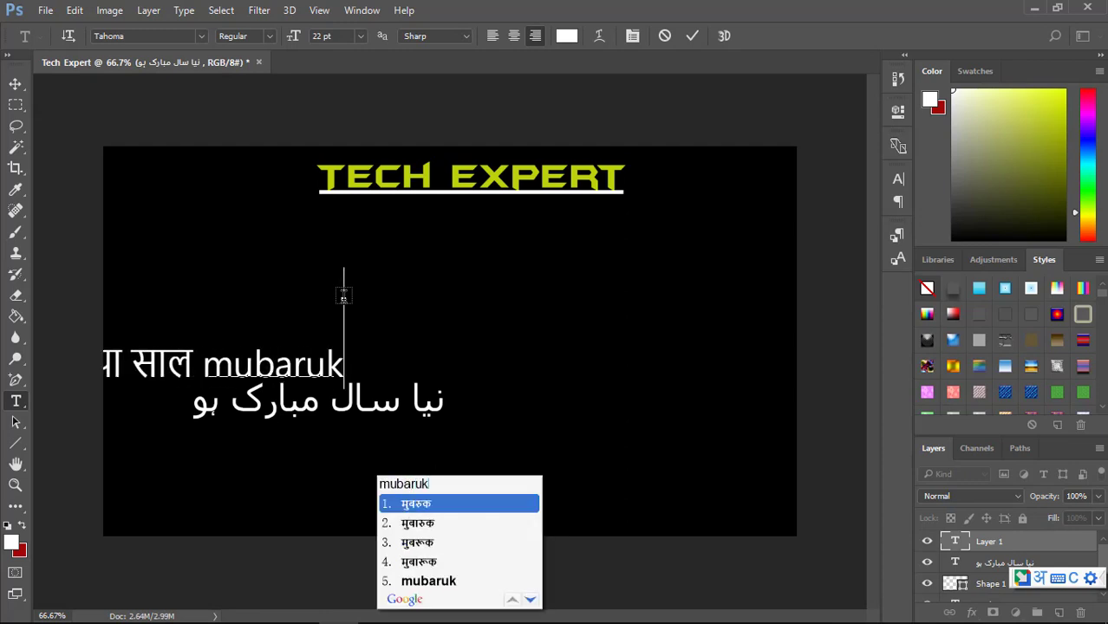
key("BackSpace")
key("BackSpace")
type("ik")
key("Escape")
Step: Commit the Hindi text and minimize Photoshop to return to the desktop
key("ctrl+Return")
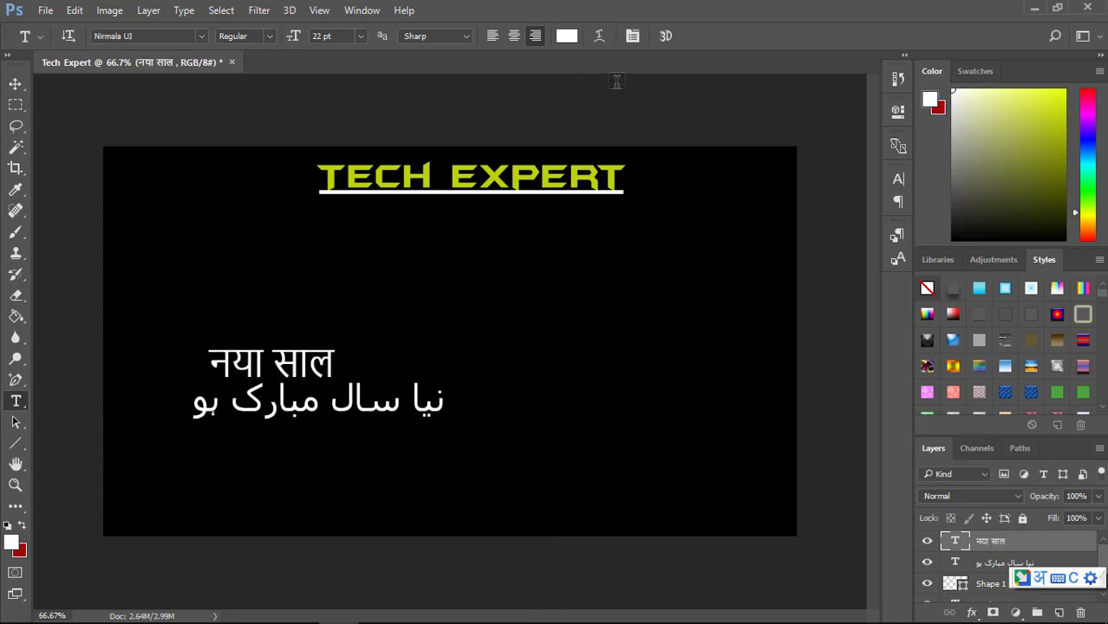
left_click(1034, 9)
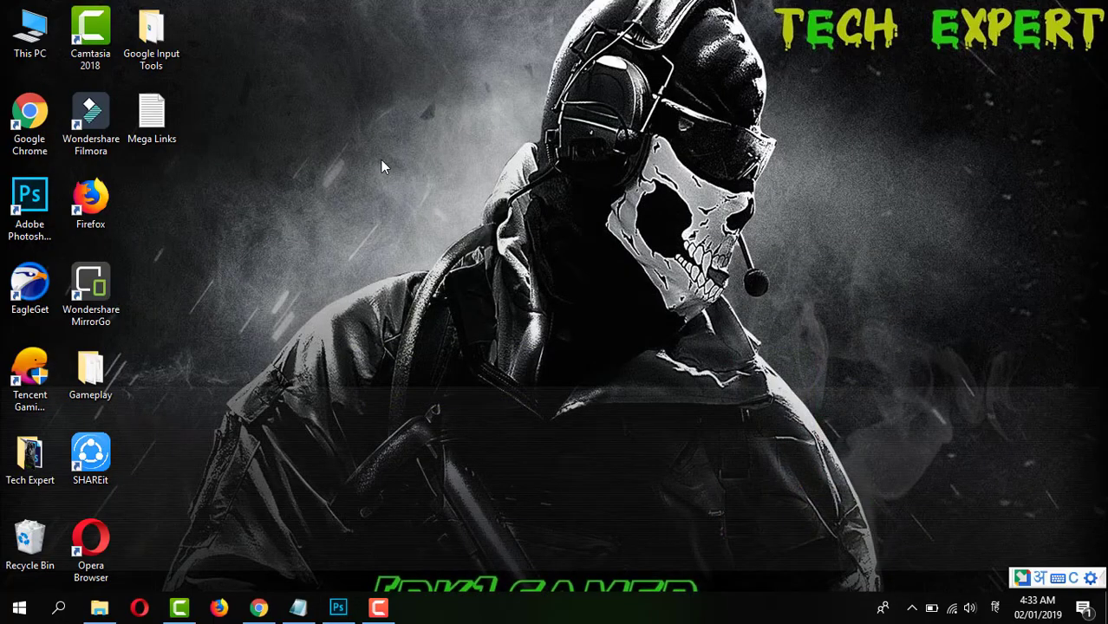